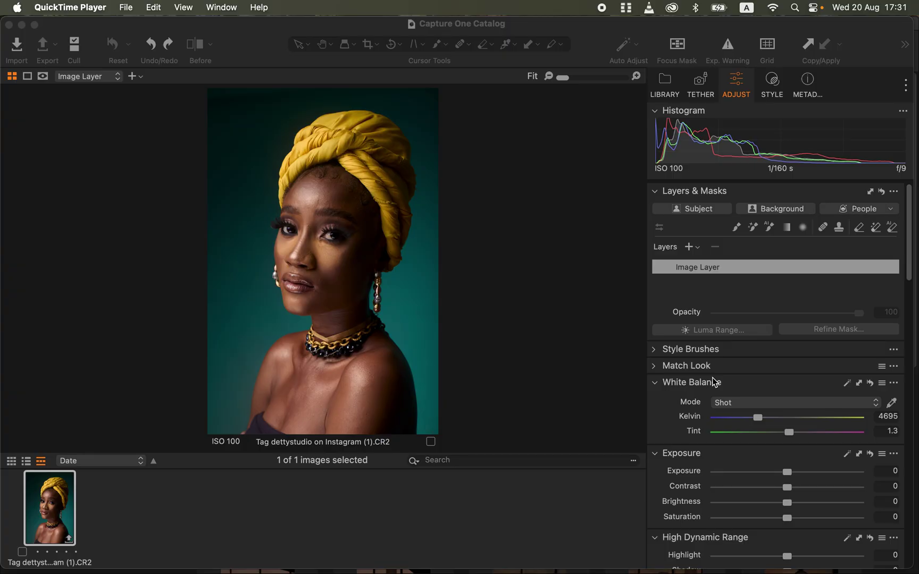
- Switch to Capture One and set the portrait's Highlight to -72, White to -63 and Contrast to 5
{"action": "left_click", "coordinate": [467, 23]}
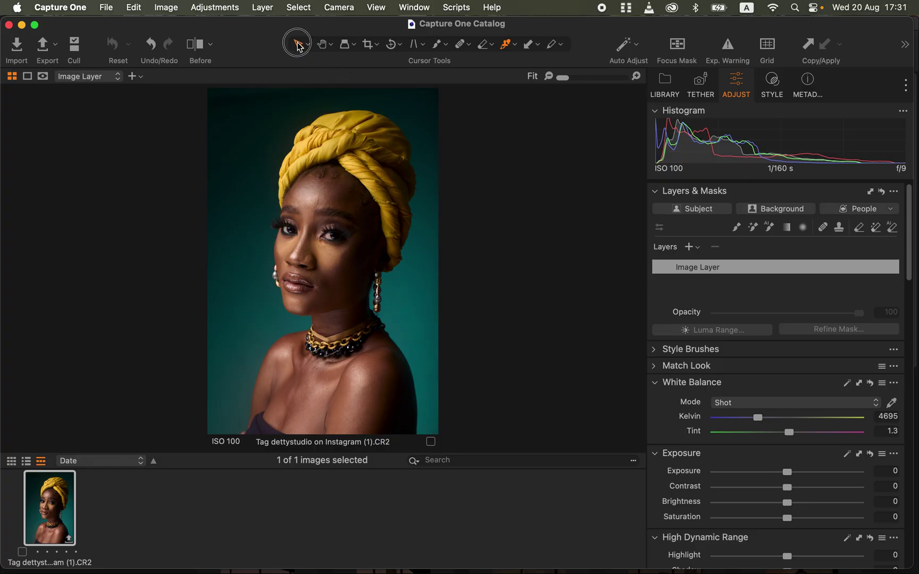
{"action": "scroll", "coordinate": [304, 266], "scroll_direction": "up", "scroll_amount": 3}
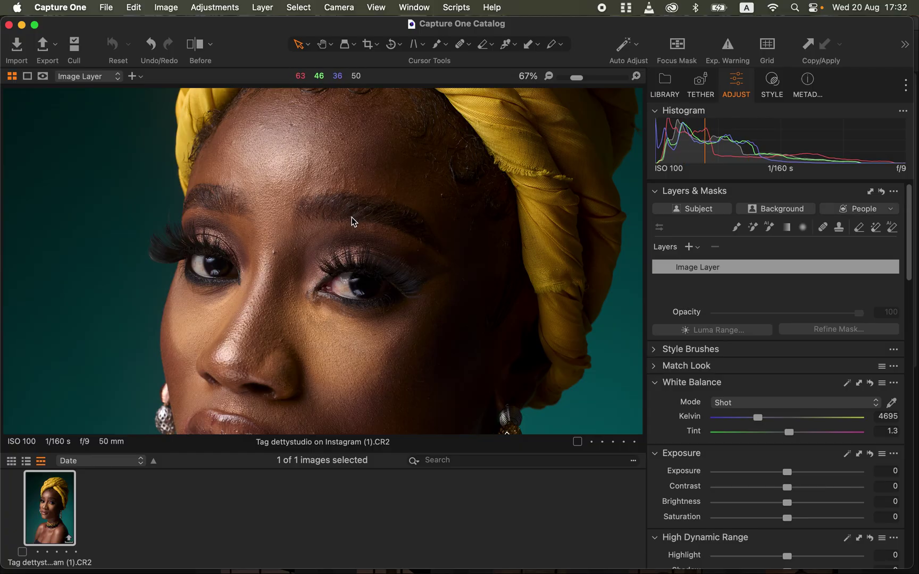
{"action": "scroll", "coordinate": [350, 216], "scroll_direction": "down", "scroll_amount": 5}
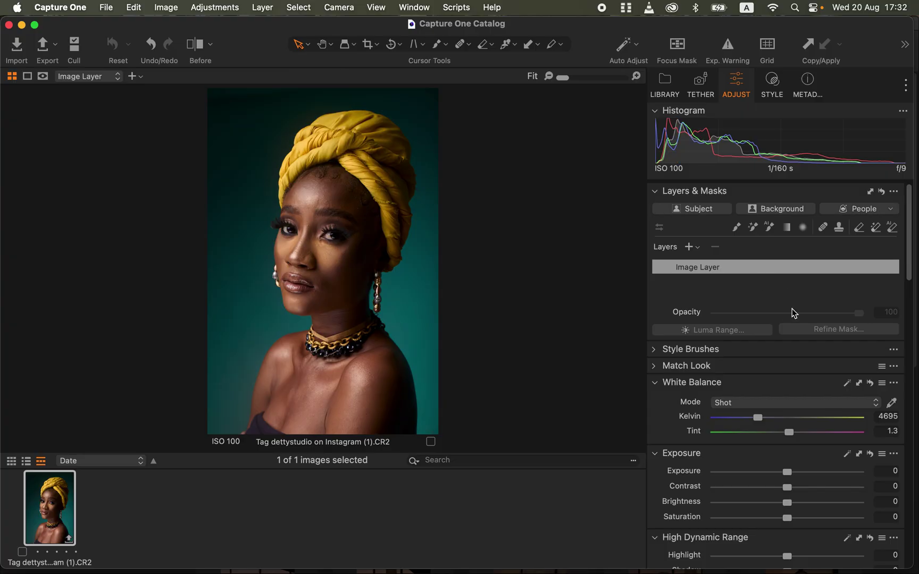
{"action": "left_click_drag", "start_coordinate": [910, 270], "coordinate": [908, 293]}
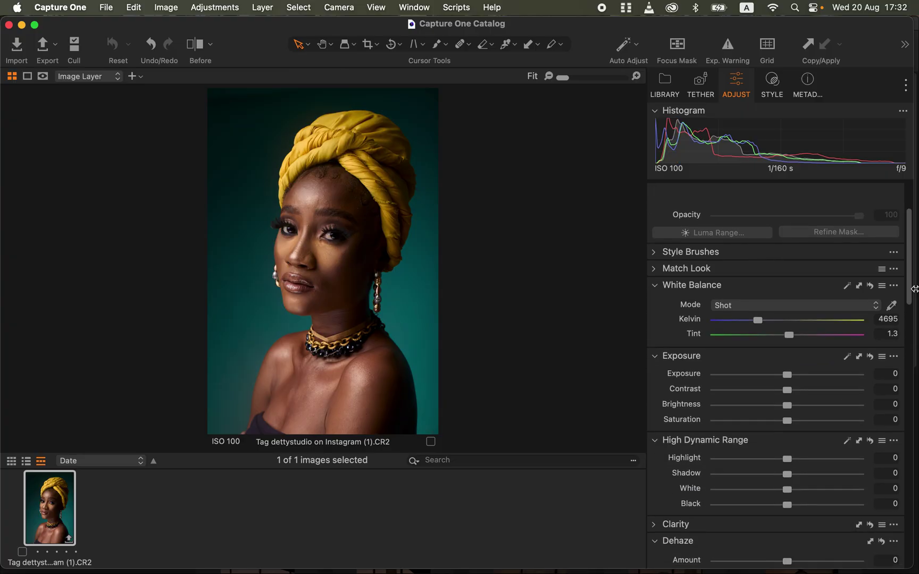
{"action": "left_click_drag", "start_coordinate": [748, 458], "coordinate": [742, 489]}
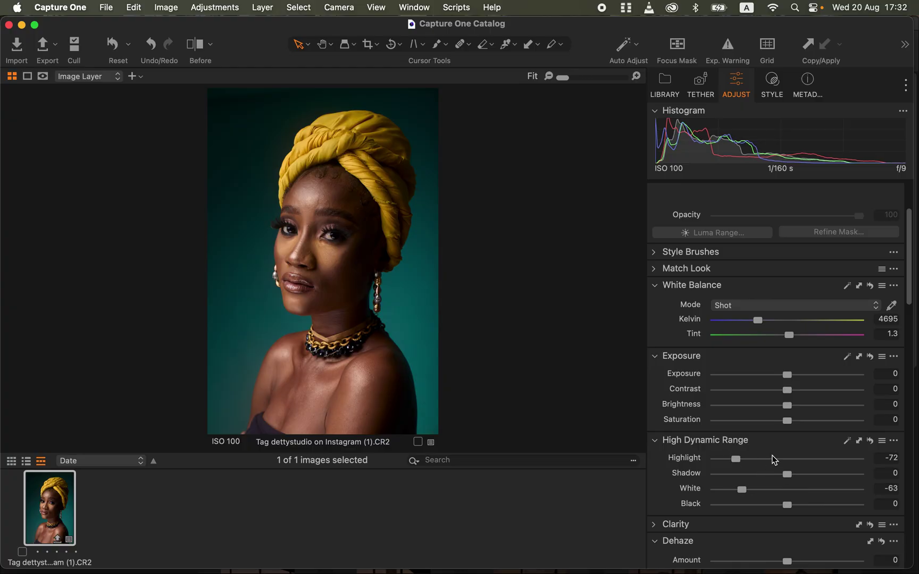
{"action": "left_click_drag", "start_coordinate": [789, 391], "coordinate": [795, 391]}
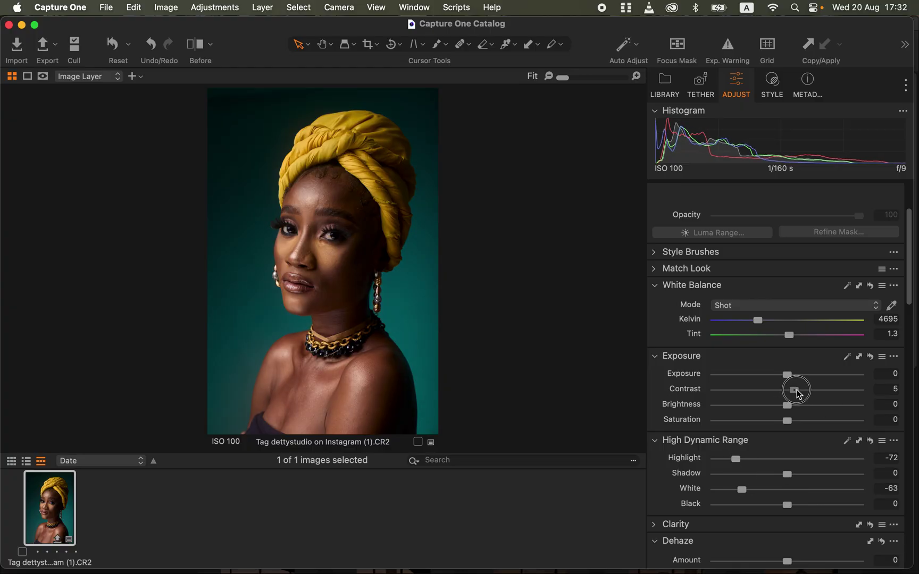
- Set the RGB input levels of the image layer to 2 for the shadow point and 249 for the highlight point
{"action": "left_click_drag", "start_coordinate": [911, 300], "coordinate": [910, 374]}
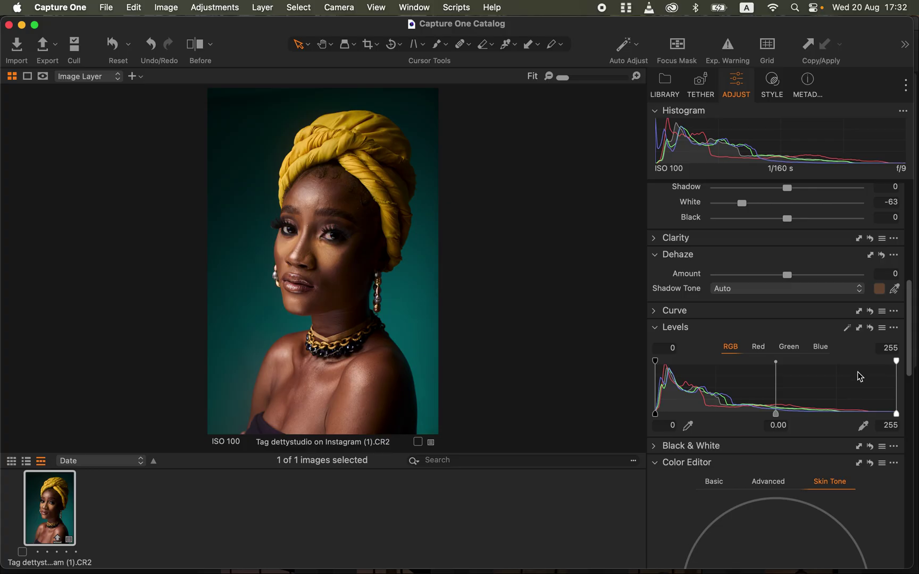
{"action": "left_click", "coordinate": [655, 413]}
{"action": "left_click_drag", "start_coordinate": [656, 413], "coordinate": [657, 413]}
{"action": "left_click_drag", "start_coordinate": [896, 414], "coordinate": [880, 417]}
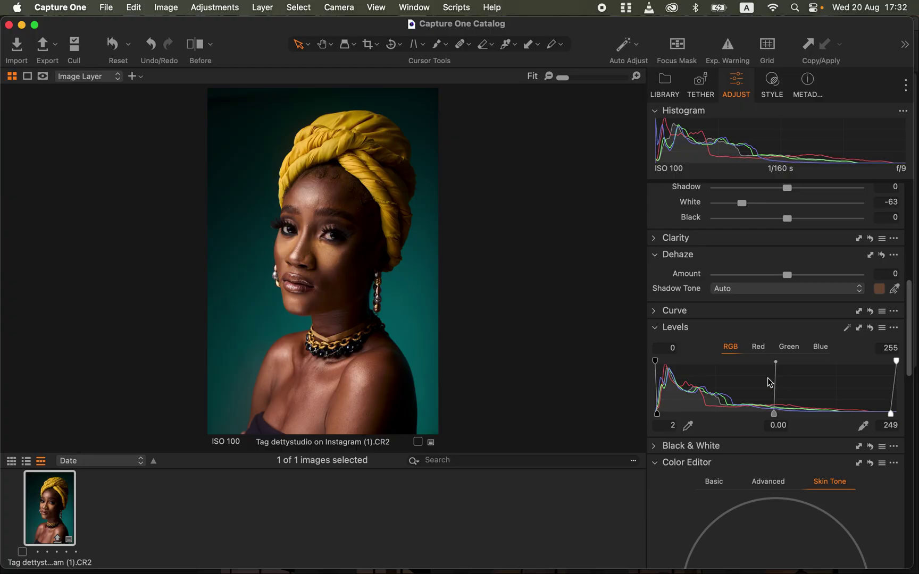
- Create a People mask layer covering Body Skin and Face Skin, and check its coverage with the mask overlay
{"action": "scroll", "coordinate": [856, 314], "scroll_direction": "up", "scroll_amount": 10}
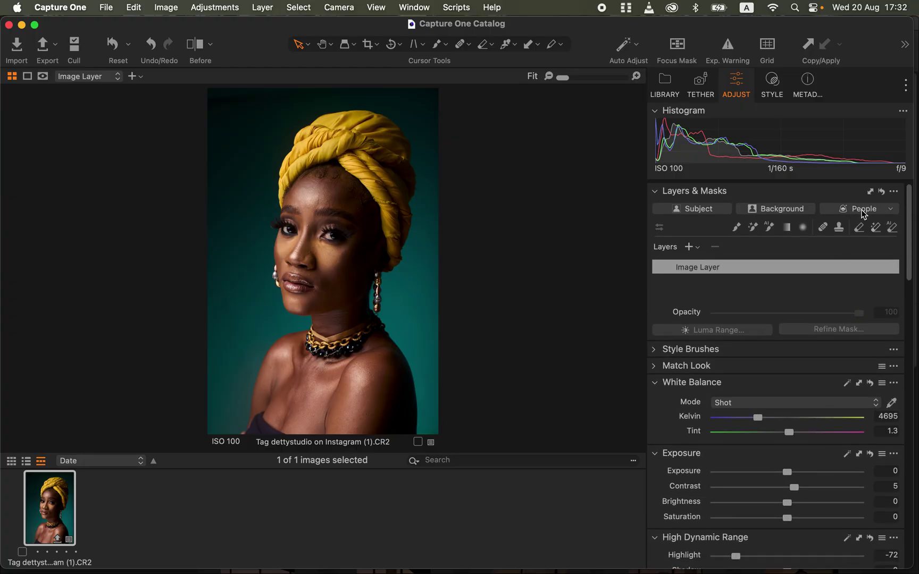
{"action": "left_click", "coordinate": [890, 210]}
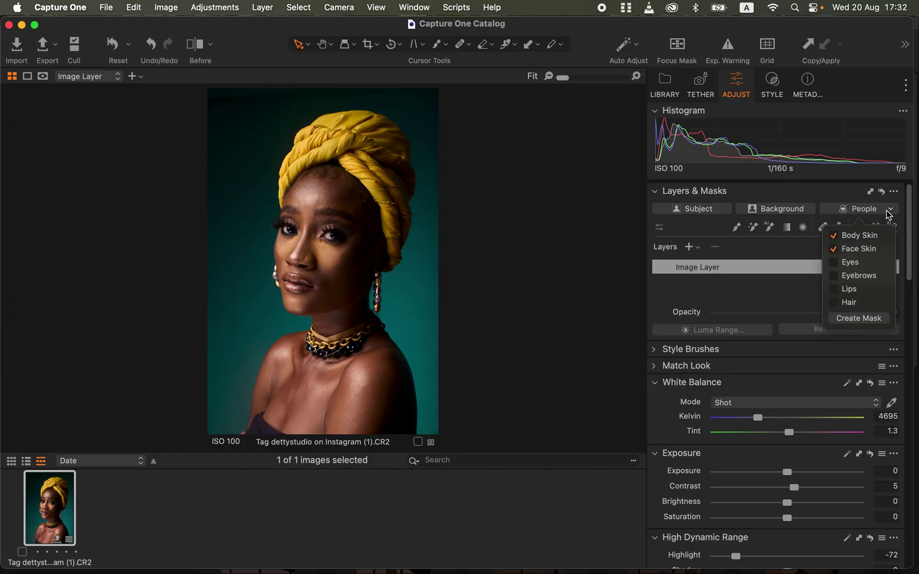
{"action": "left_click", "coordinate": [857, 318]}
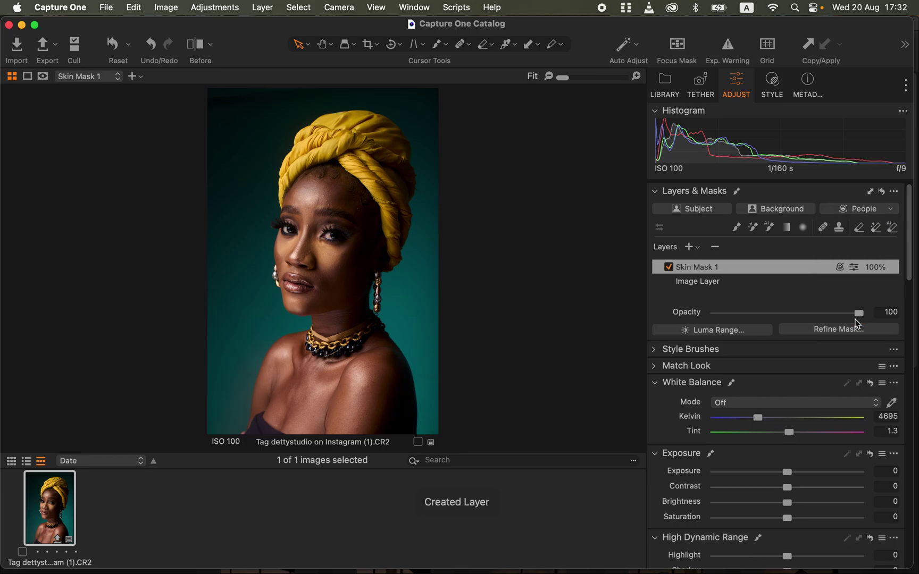
{"action": "key", "text": "m"}
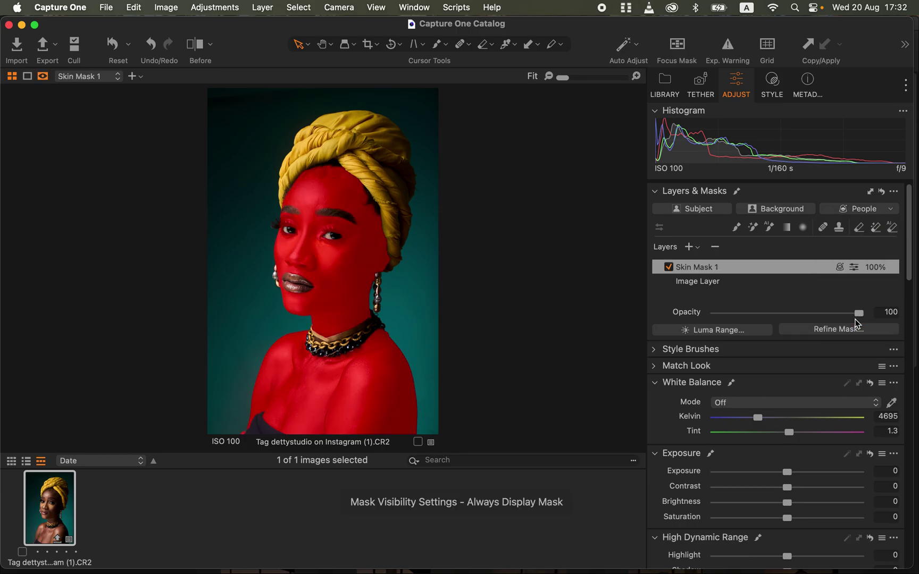
{"action": "key", "text": "m"}
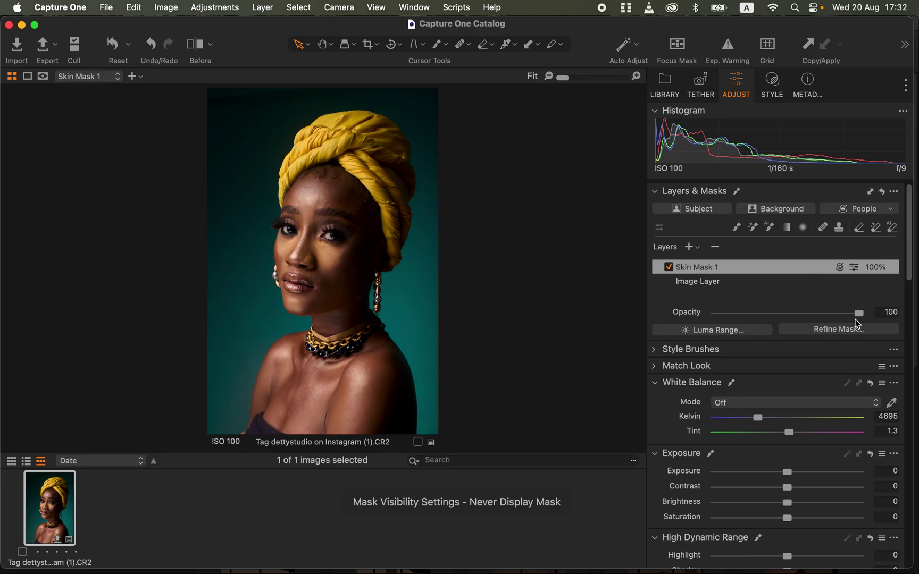
- Sample the forehead skin as the reference colour for the Skin Tone adjustment on the skin mask layer
{"action": "left_click_drag", "start_coordinate": [909, 266], "coordinate": [916, 415]}
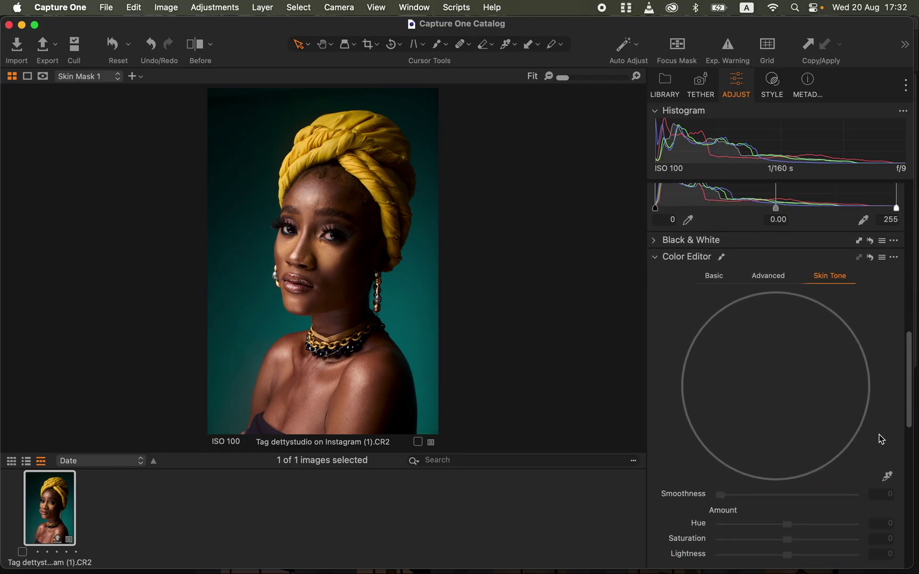
{"action": "left_click", "coordinate": [886, 477]}
{"action": "key", "text": "super+plus"}
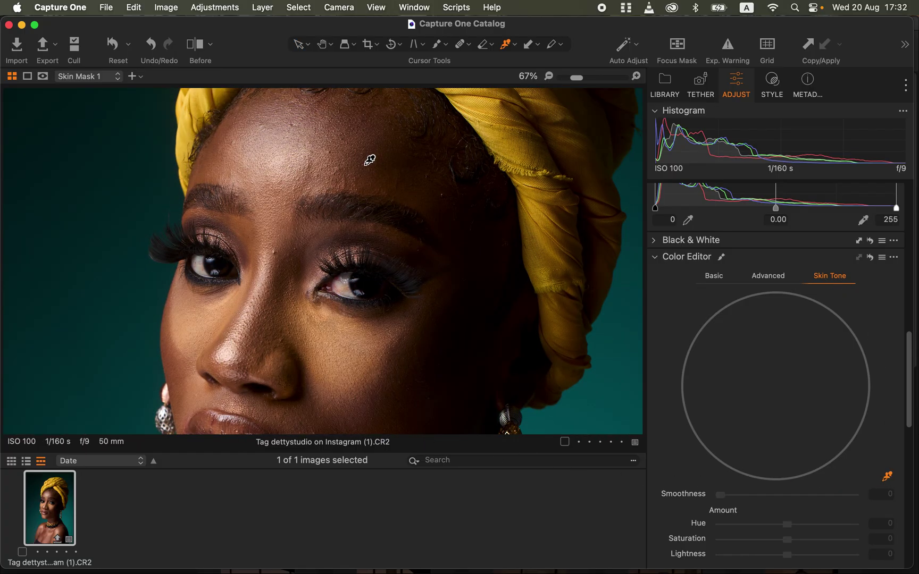
{"action": "left_click", "coordinate": [378, 151]}
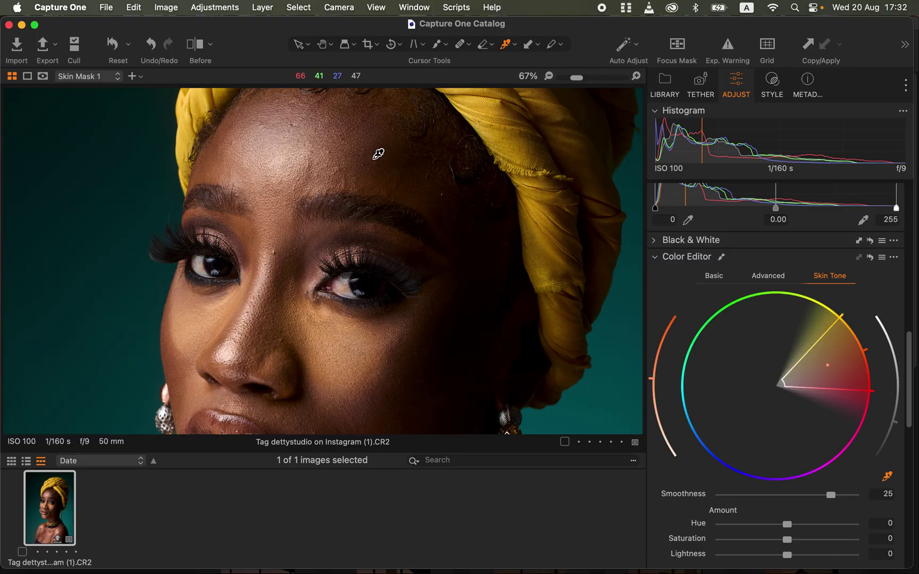
{"action": "left_click", "coordinate": [379, 156]}
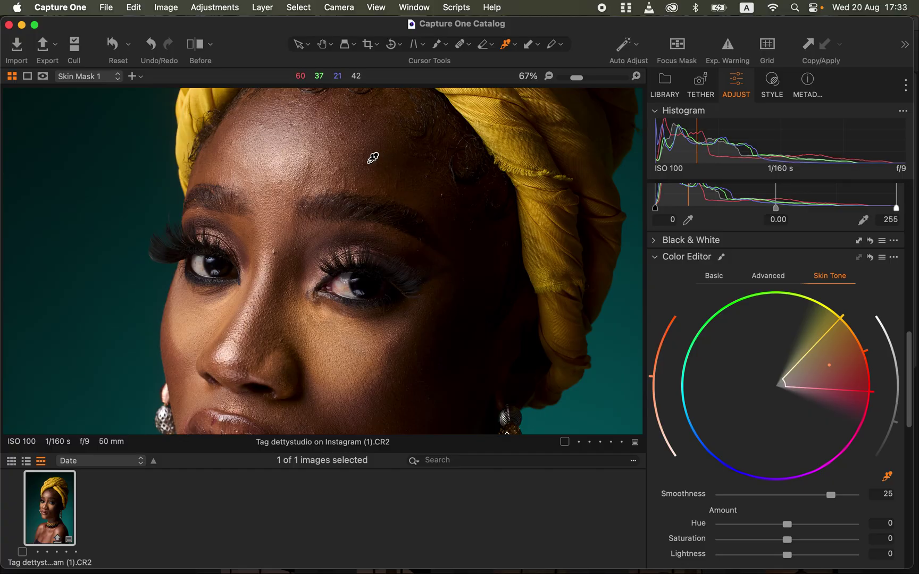
{"action": "key", "text": "super+minus"}
{"action": "key", "text": "super+0"}
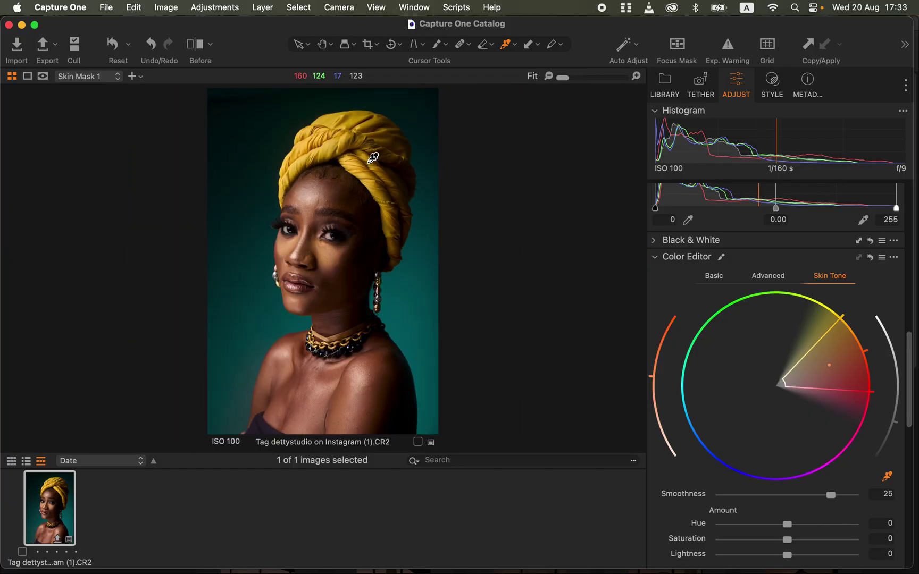
- Set the skin tone Uniformity to Hue 98 and Saturation 97.9, and the Amount to Saturation 16 and Hue 0.9
{"action": "scroll", "coordinate": [908, 367], "scroll_direction": "down", "scroll_amount": 5}
{"action": "left_click_drag", "start_coordinate": [726, 420], "coordinate": [850, 429]}
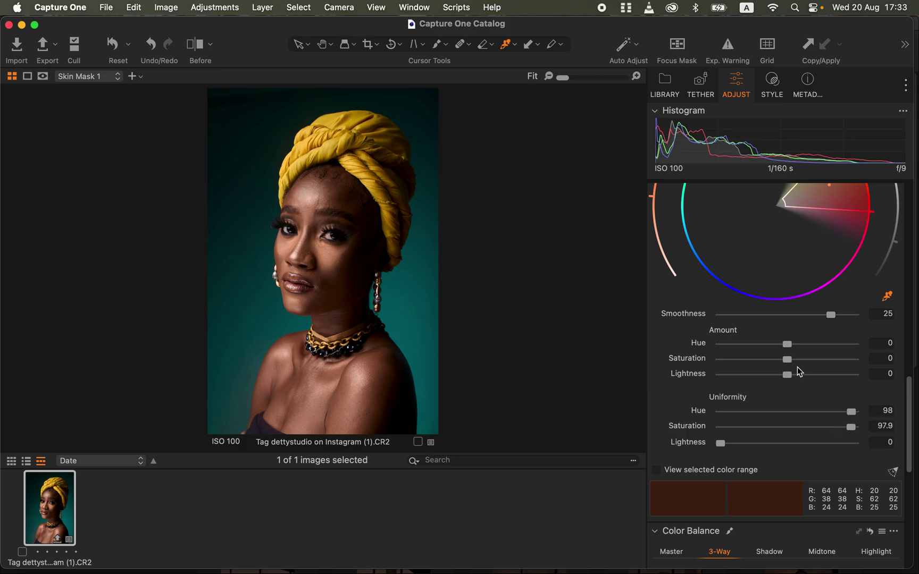
{"action": "left_click_drag", "start_coordinate": [787, 359], "coordinate": [824, 364]}
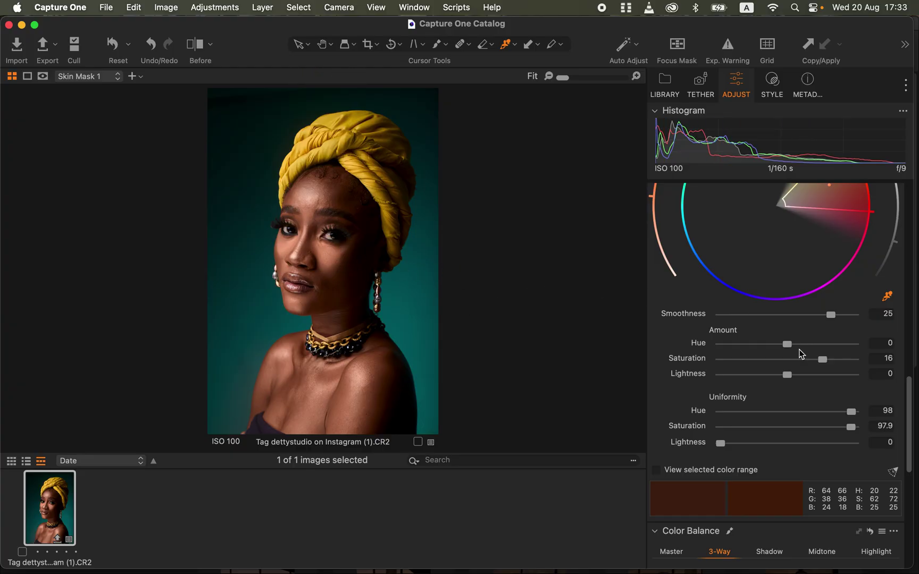
{"action": "left_click_drag", "start_coordinate": [787, 344], "coordinate": [801, 346]}
- Compare the portrait before and after the adjustments with the split view, including a close look at the face
{"action": "left_click", "coordinate": [200, 47]}
{"action": "left_click_drag", "start_coordinate": [325, 260], "coordinate": [209, 269]}
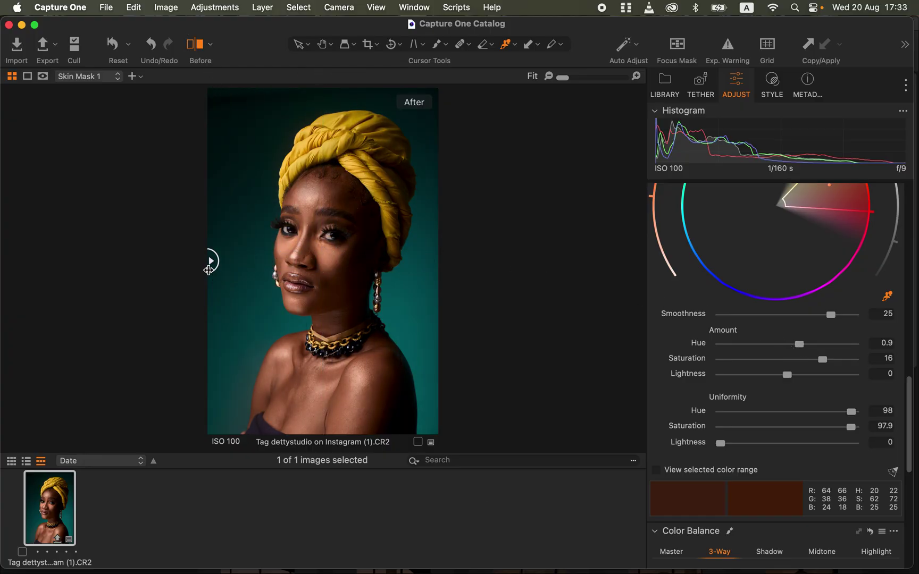
{"action": "key", "text": "super+equal"}
{"action": "left_click_drag", "start_coordinate": [42, 270], "coordinate": [14, 286]}
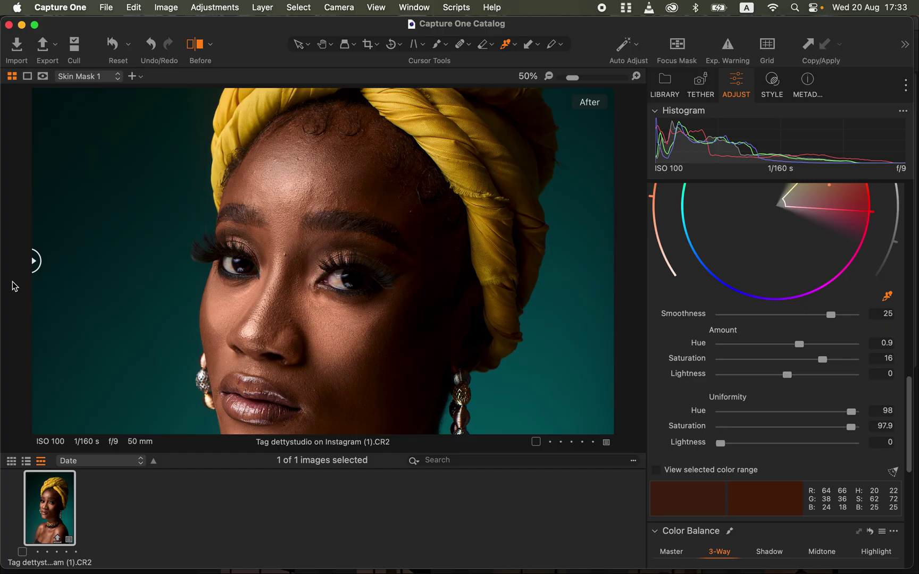
- Send the portrait to Adobe Photoshop 2025 for editing as an uncompressed 16-bit TIFF in Adobe RGB (1998) at 300 px/in
{"action": "left_click", "coordinate": [167, 7]}
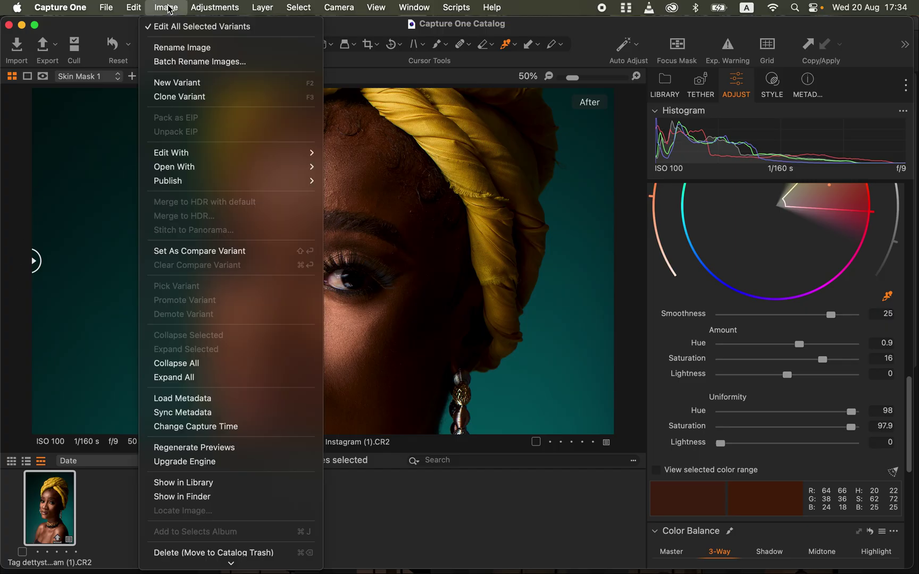
{"action": "mouse_move", "coordinate": [198, 152]}
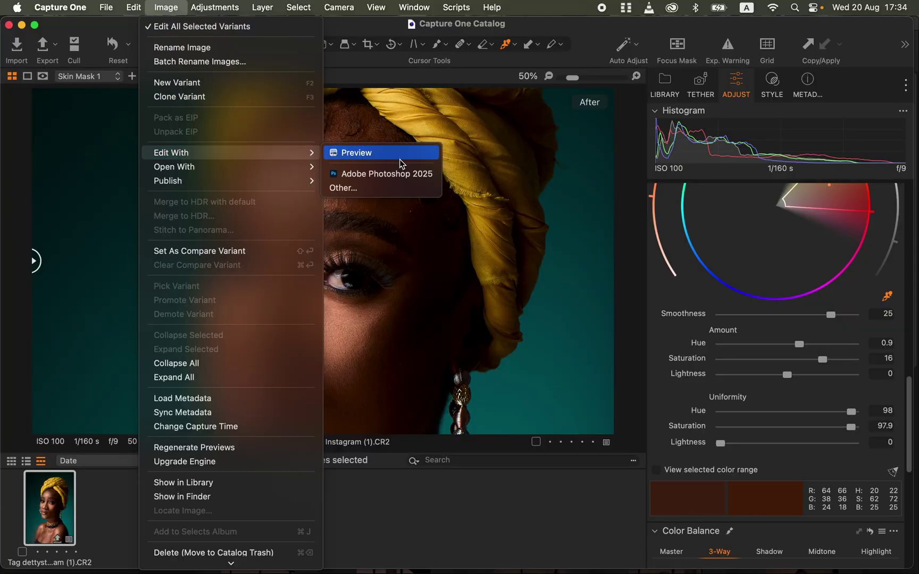
{"action": "left_click", "coordinate": [405, 174]}
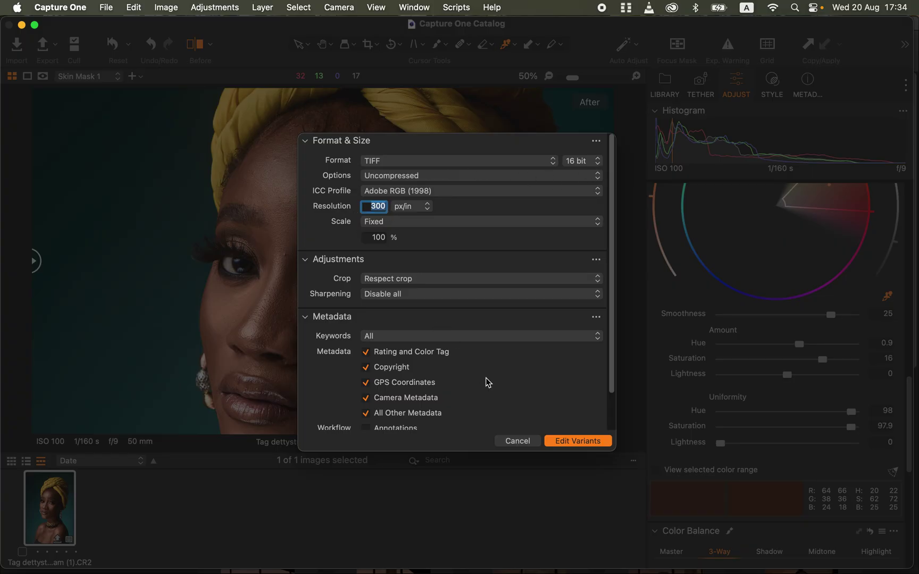
{"action": "left_click", "coordinate": [577, 442]}
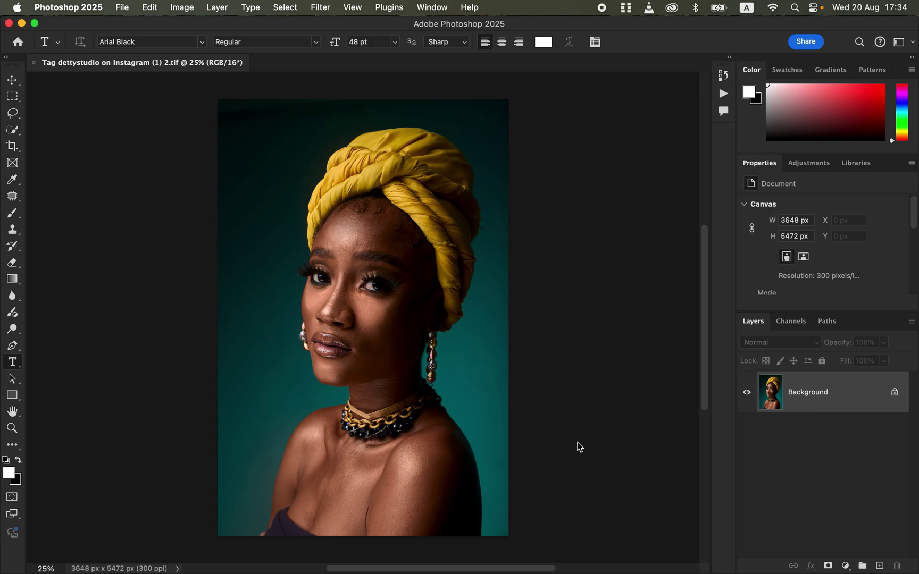
- Activate the Lasso tool and duplicate the Background layer twice
{"action": "left_click", "coordinate": [15, 118]}
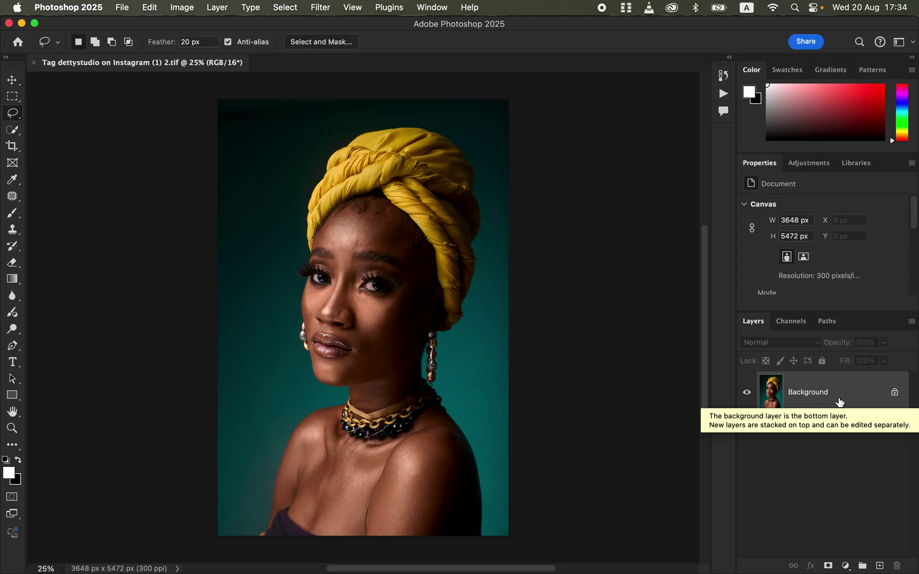
{"action": "left_click_drag", "start_coordinate": [843, 402], "coordinate": [880, 565]}
{"action": "left_click_drag", "start_coordinate": [862, 393], "coordinate": [879, 565]}
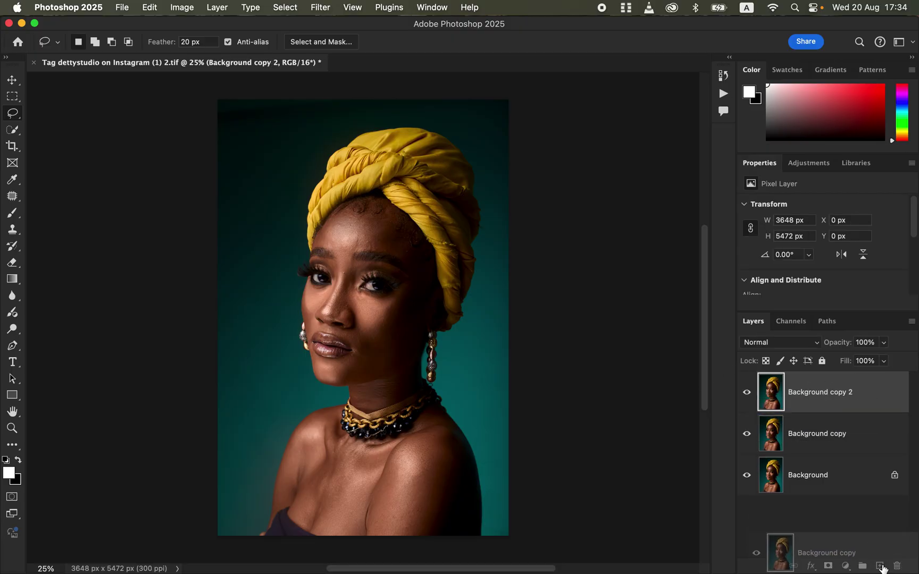
- Rename the lower background copy COLOR and the upper copy TEXTURE
{"action": "double_click", "coordinate": [821, 434]}
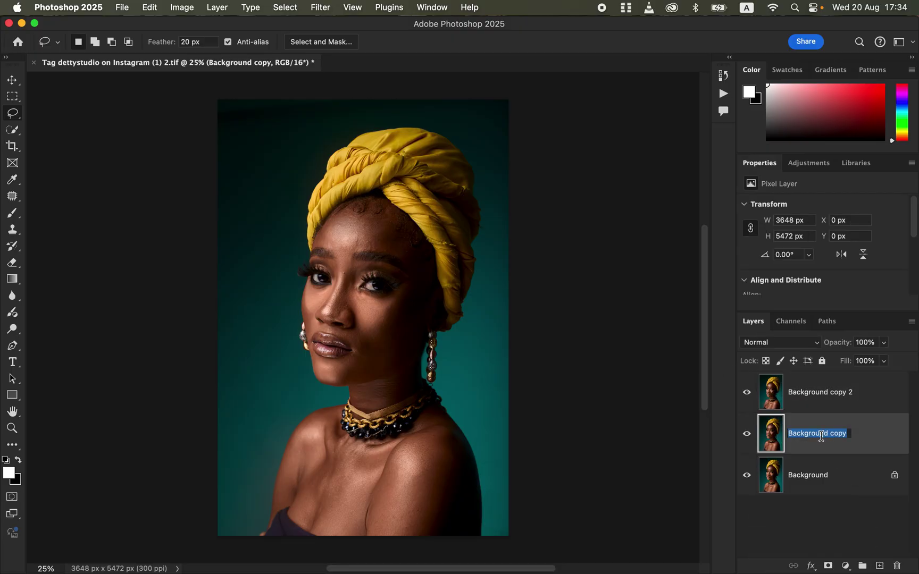
{"action": "type", "text": "COLOR"}
{"action": "key", "text": "Return"}
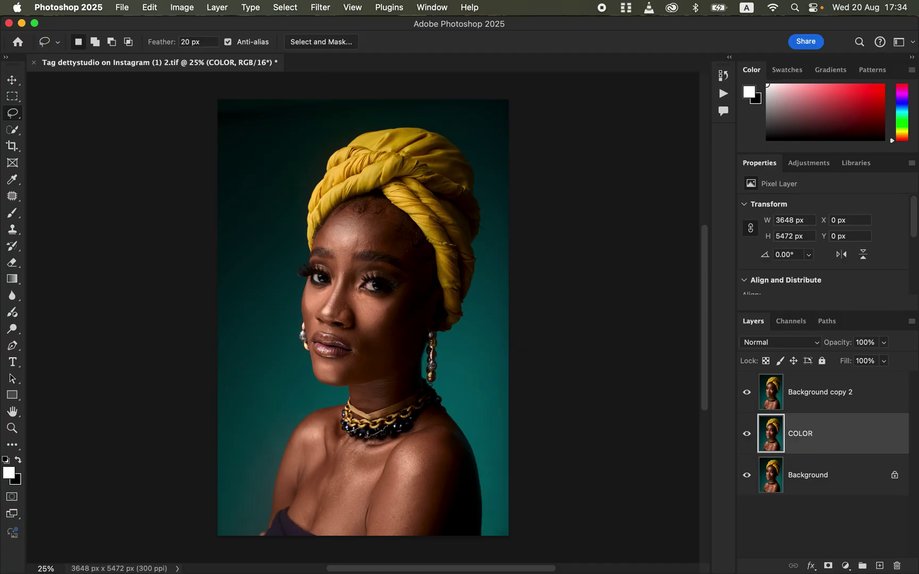
{"action": "double_click", "coordinate": [813, 392]}
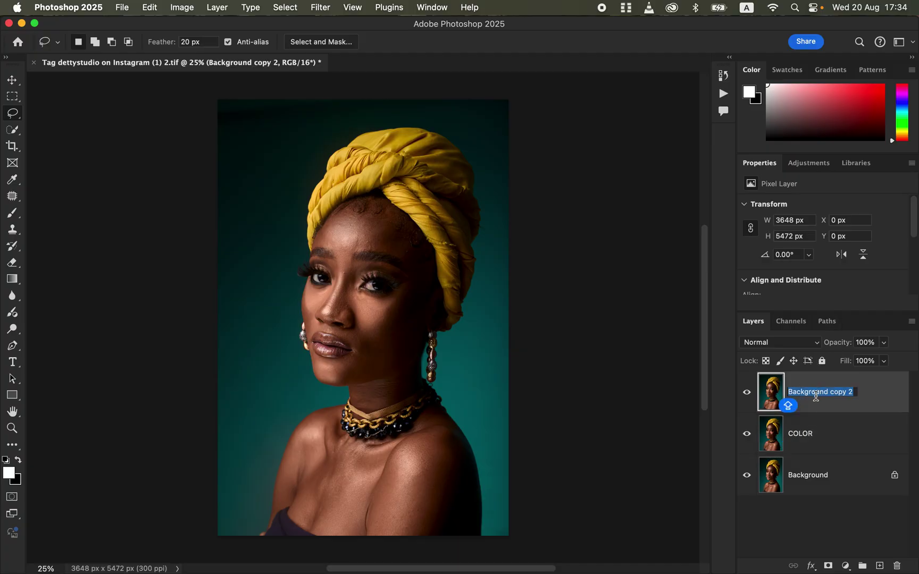
{"action": "type", "text": "TEXT"}
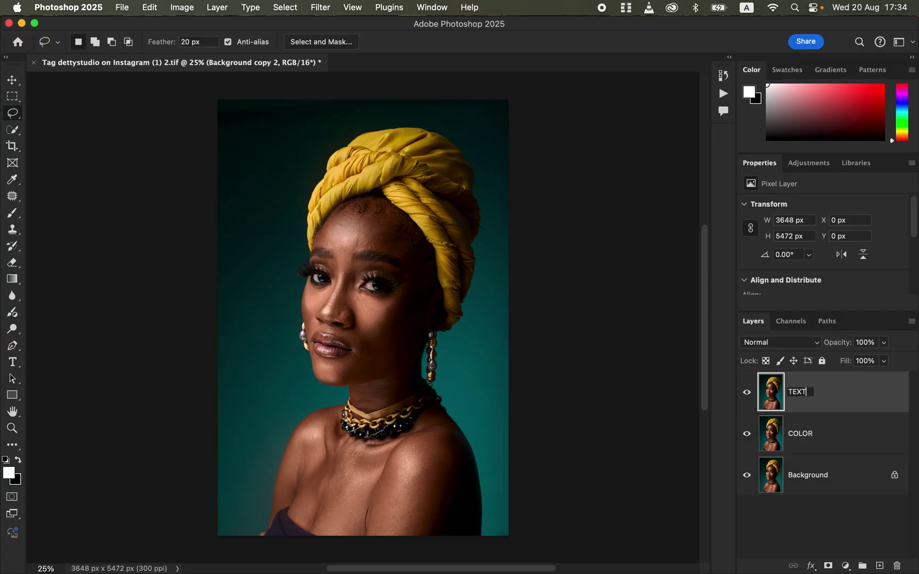
{"action": "type", "text": "URE"}
{"action": "key", "text": "Return"}
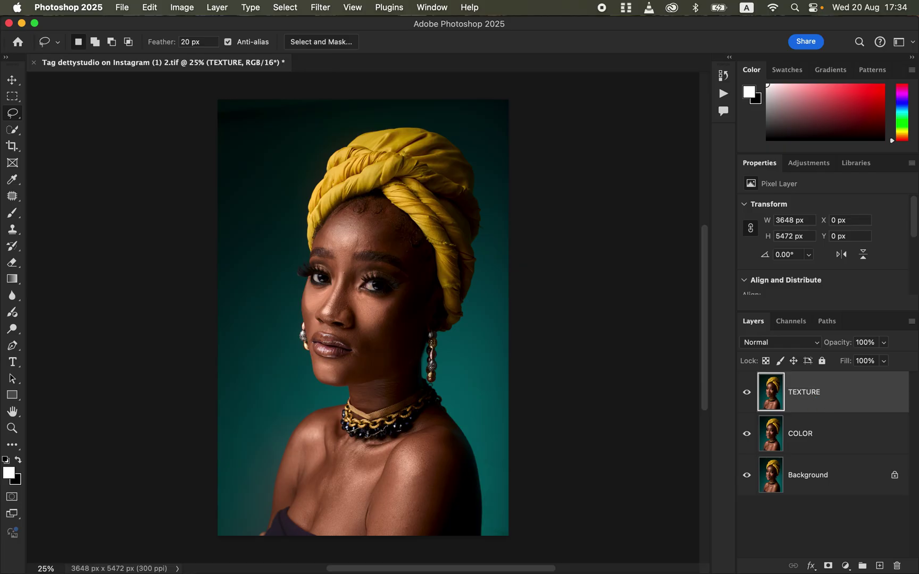
- Hide the TEXTURE layer and apply a Gaussian Blur with a 7.0-pixel radius to the COLOR layer
{"action": "left_click", "coordinate": [822, 432]}
{"action": "left_click", "coordinate": [746, 395]}
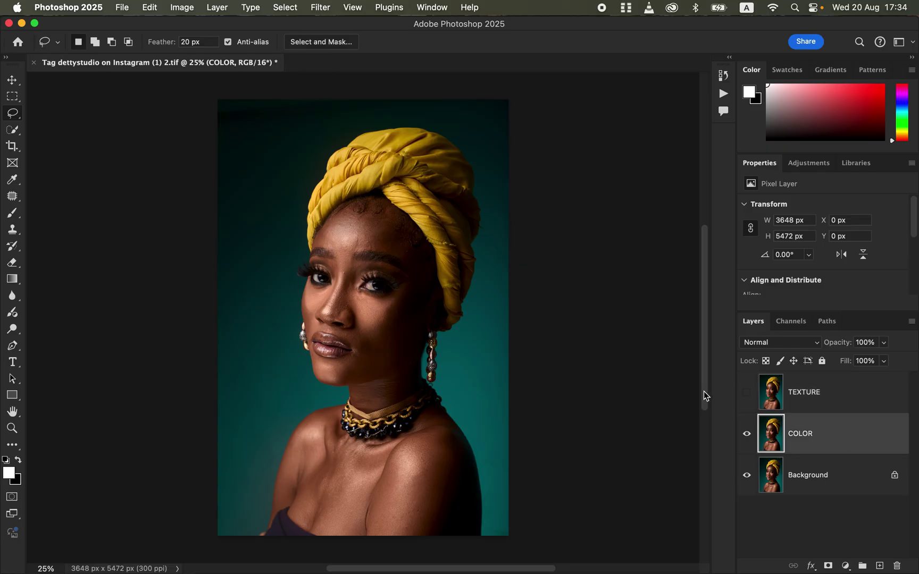
{"action": "left_click", "coordinate": [322, 8]}
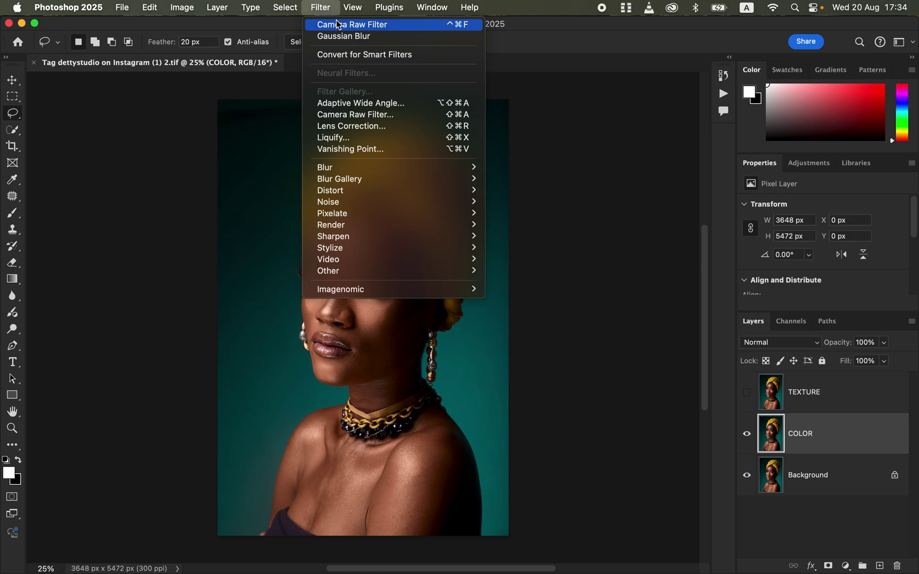
{"action": "mouse_move", "coordinate": [399, 167]}
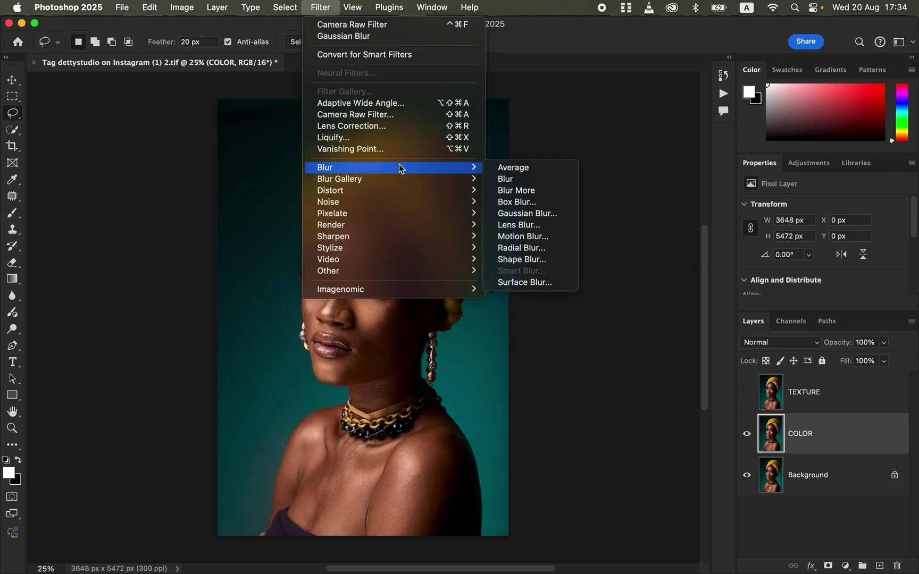
{"action": "left_click", "coordinate": [549, 214]}
{"action": "left_click_drag", "start_coordinate": [588, 255], "coordinate": [500, 254]}
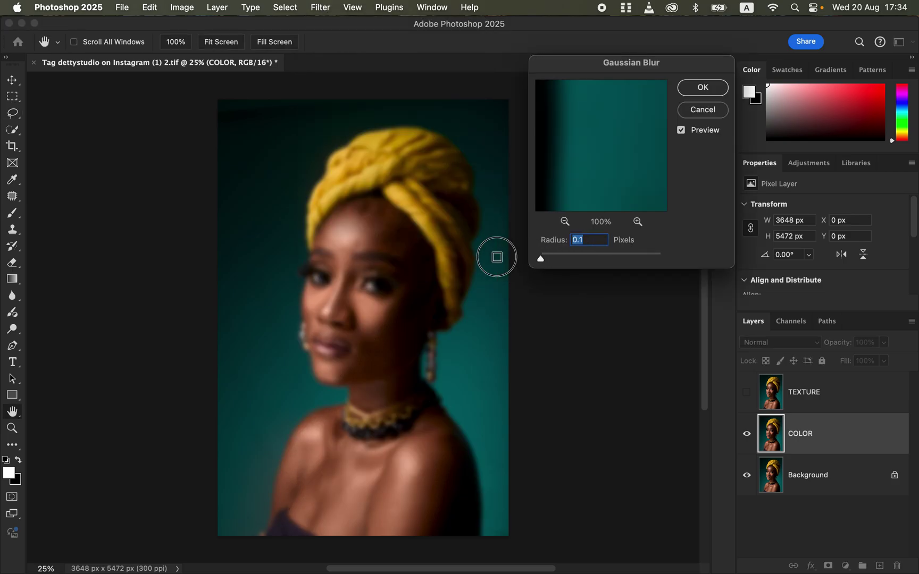
{"action": "left_click", "coordinate": [362, 249]}
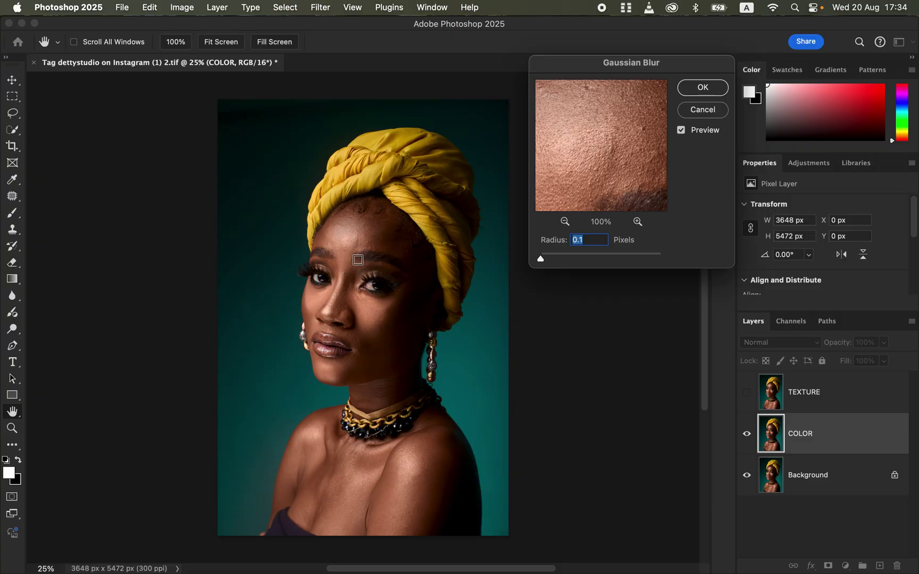
{"action": "left_click", "coordinate": [350, 247]}
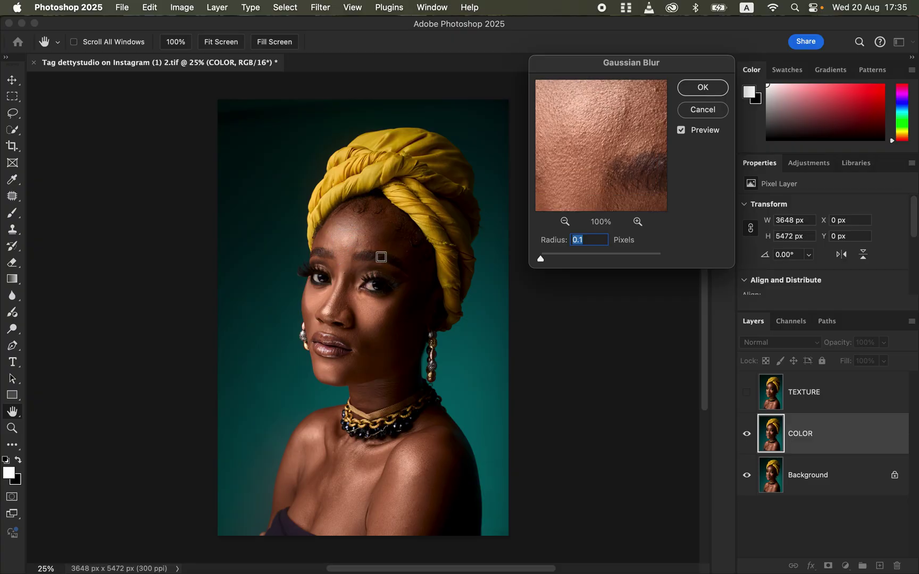
{"action": "left_click", "coordinate": [362, 244]}
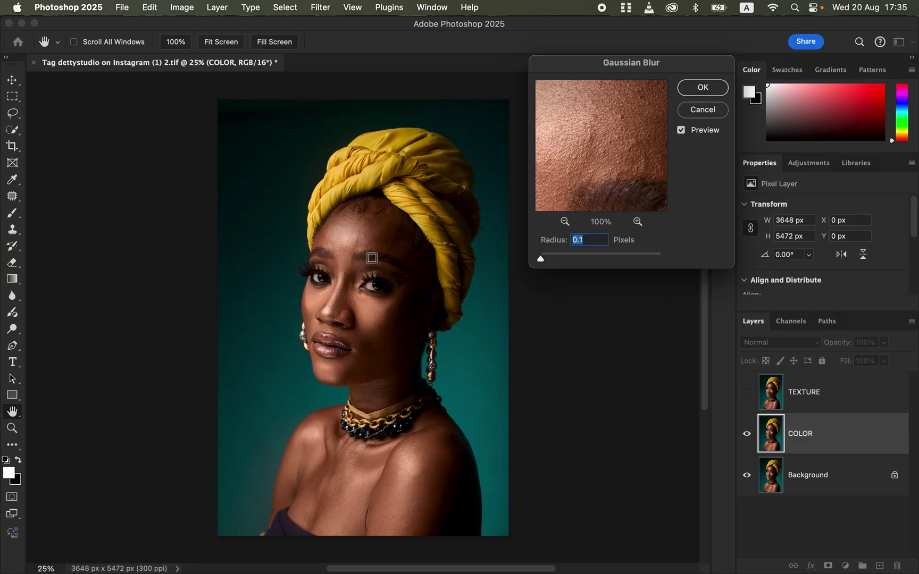
{"action": "left_click_drag", "start_coordinate": [545, 259], "coordinate": [578, 259]}
{"action": "left_click_drag", "start_coordinate": [597, 178], "coordinate": [591, 140]}
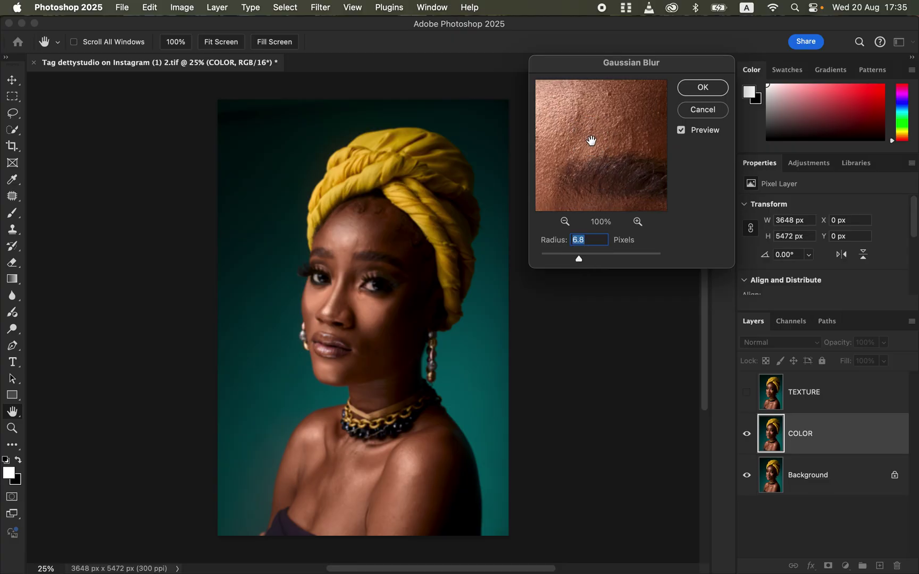
{"action": "left_click_drag", "start_coordinate": [579, 262], "coordinate": [580, 259]}
{"action": "left_click_drag", "start_coordinate": [592, 159], "coordinate": [593, 164]}
{"action": "left_click", "coordinate": [702, 88]}
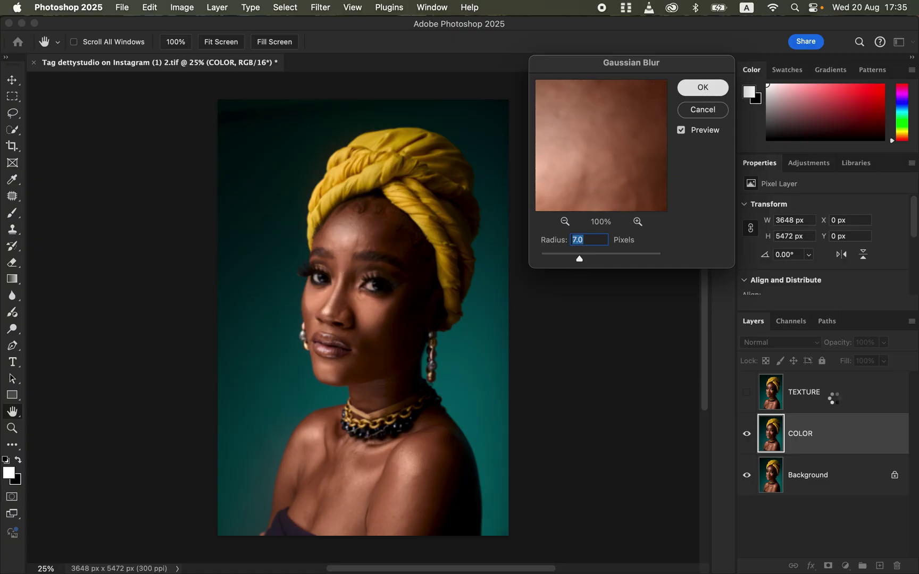
- Show the TEXTURE layer and run Apply Image on it from the COLOR layer, RGB channel inverted, with Add blending, scale 2 and offset 0
{"action": "left_click", "coordinate": [816, 405]}
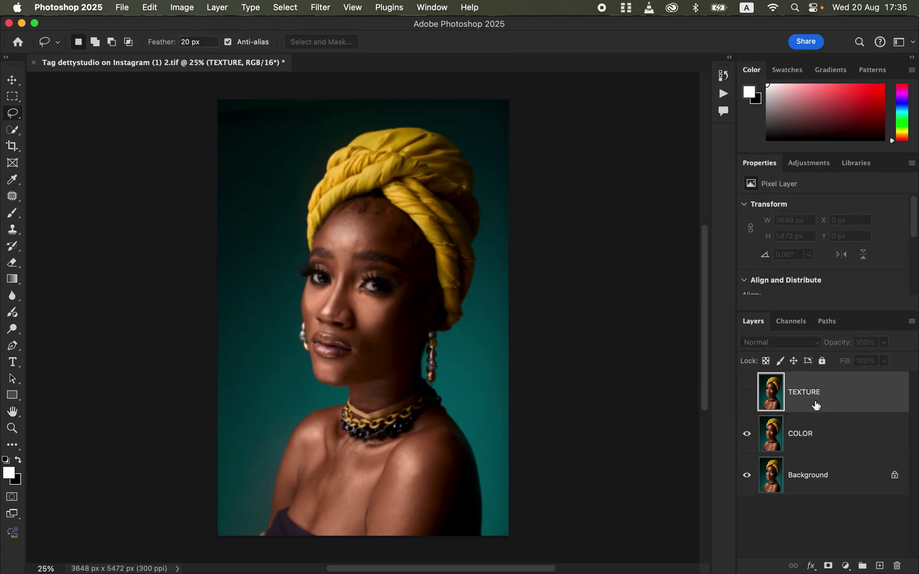
{"action": "left_click", "coordinate": [747, 394]}
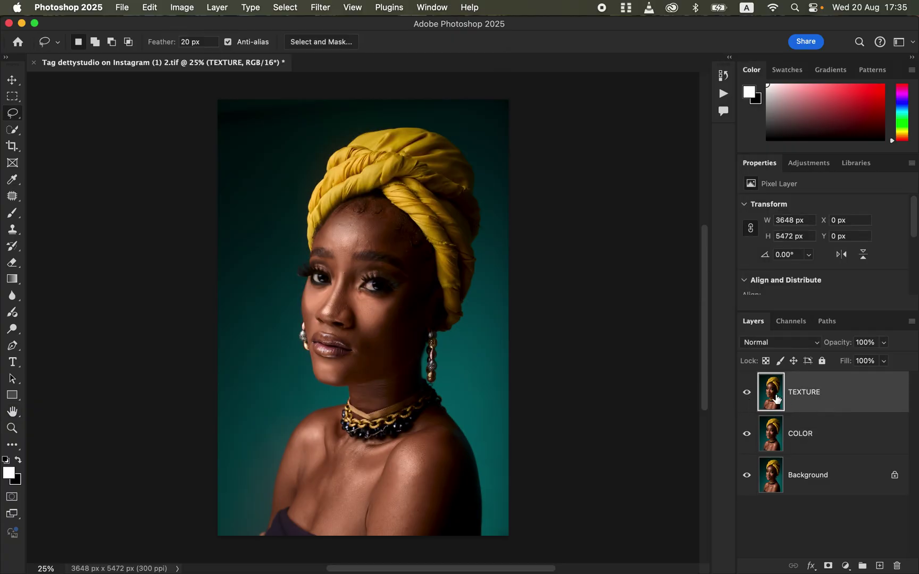
{"action": "left_click", "coordinate": [184, 9]}
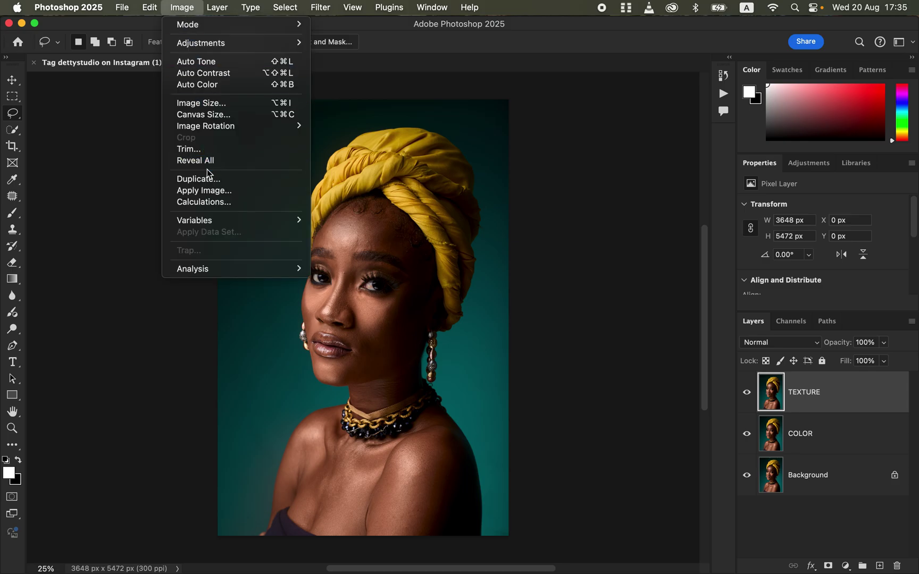
{"action": "left_click", "coordinate": [213, 190]}
{"action": "left_click_drag", "start_coordinate": [599, 79], "coordinate": [587, 64]}
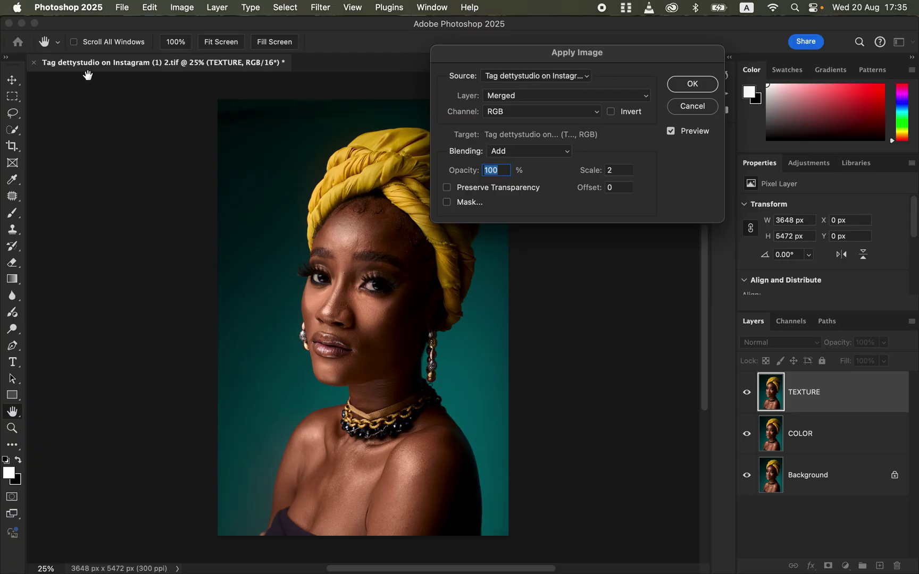
{"action": "left_click", "coordinate": [524, 97]}
{"action": "left_click", "coordinate": [529, 127]}
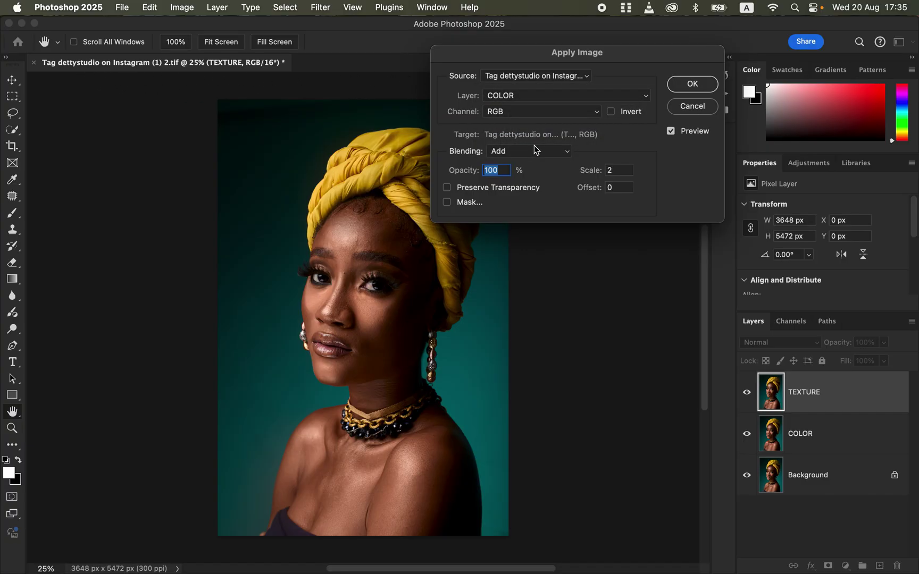
{"action": "left_click", "coordinate": [525, 117]}
{"action": "left_click", "coordinate": [527, 113]}
{"action": "left_click", "coordinate": [531, 154]}
{"action": "left_click", "coordinate": [534, 155]}
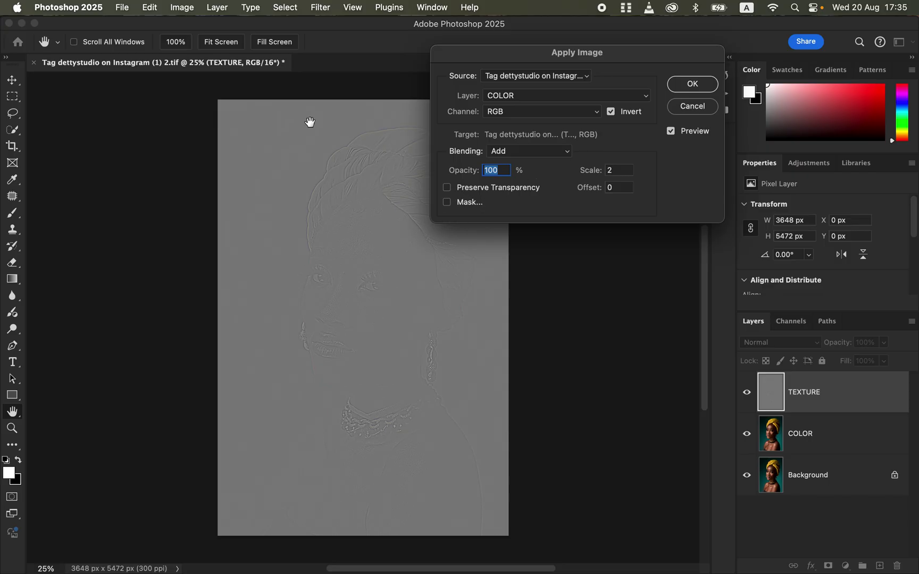
{"action": "left_click", "coordinate": [704, 85]}
- Set the TEXTURE layer's blend mode to Linear Light
{"action": "left_click", "coordinate": [785, 344]}
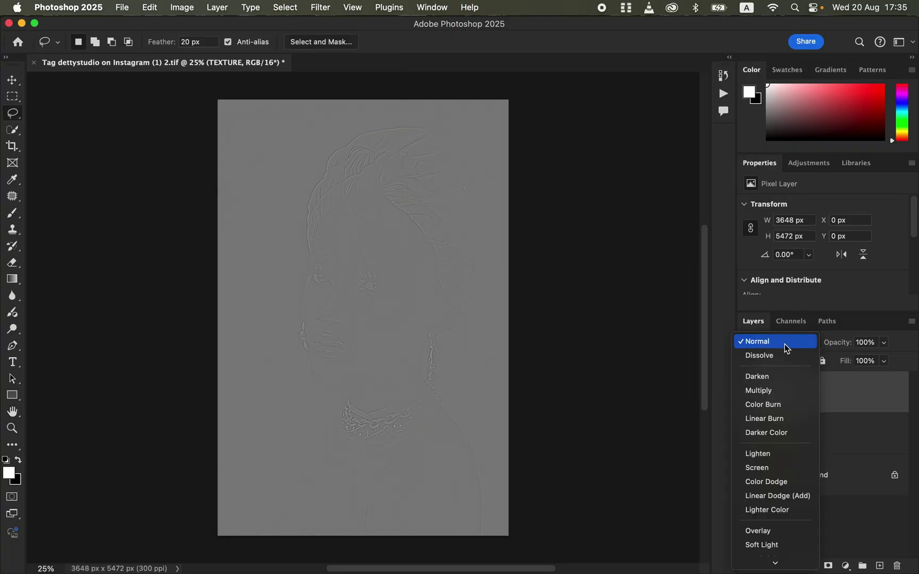
{"action": "scroll", "coordinate": [786, 547], "scroll_direction": "down", "scroll_amount": 5}
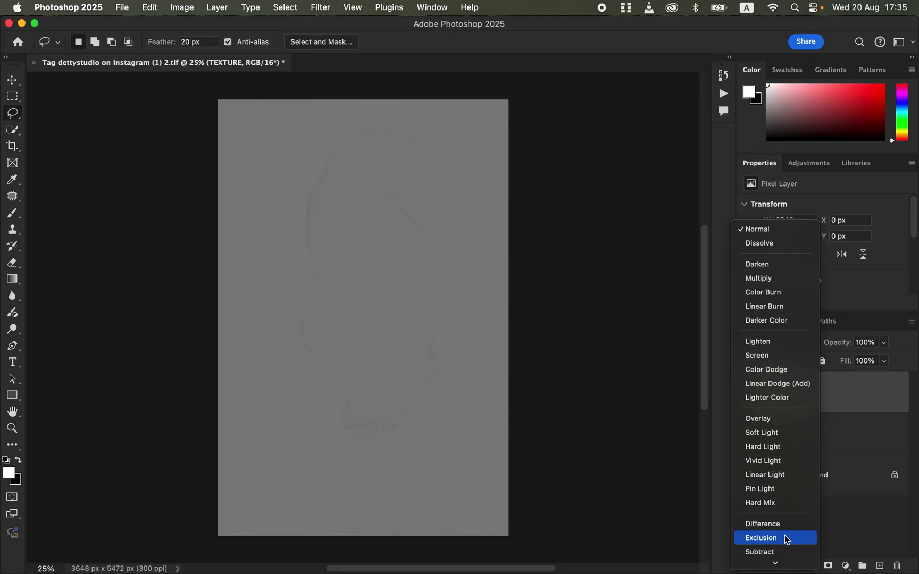
{"action": "left_click", "coordinate": [782, 475]}
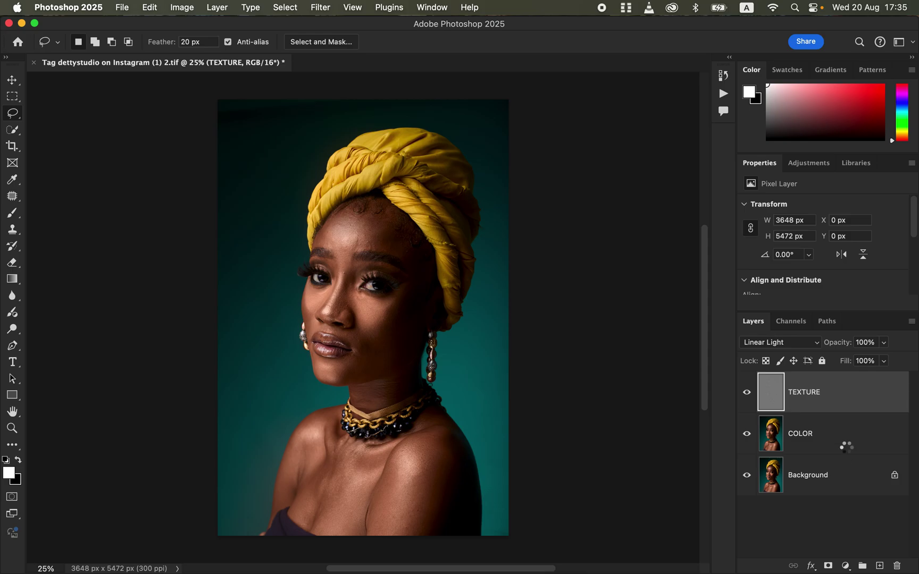
- Group the TEXTURE and COLOR layers and name the group fs
{"action": "left_click", "coordinate": [844, 433], "text": "shift"}
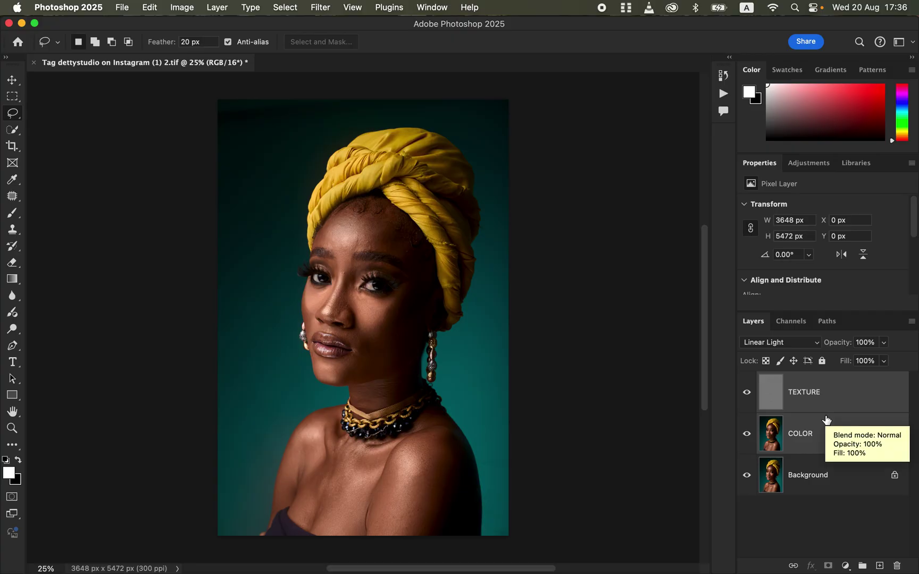
{"action": "key", "text": "super+g"}
{"action": "left_click", "coordinate": [796, 381]}
{"action": "double_click", "coordinate": [796, 380]}
{"action": "type", "text": "fs"}
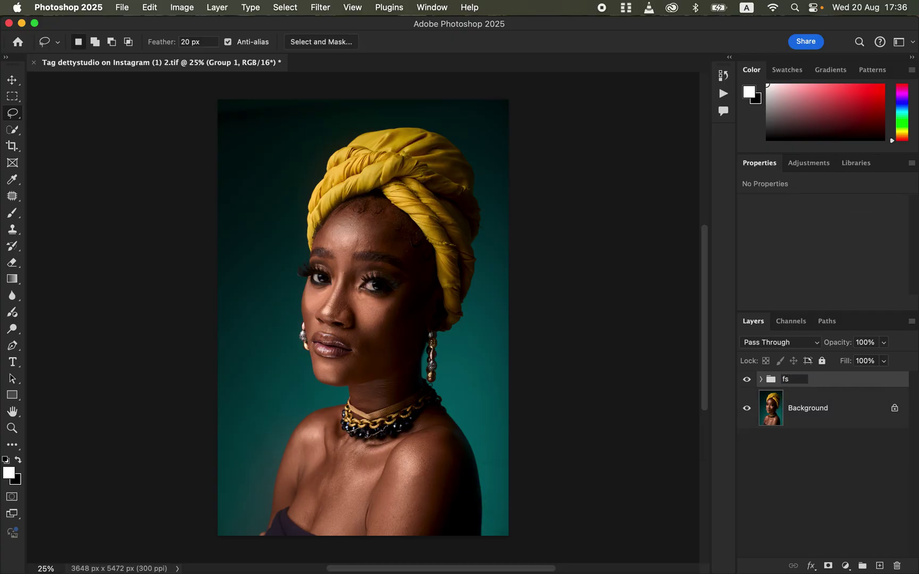
{"action": "key", "text": "Return"}
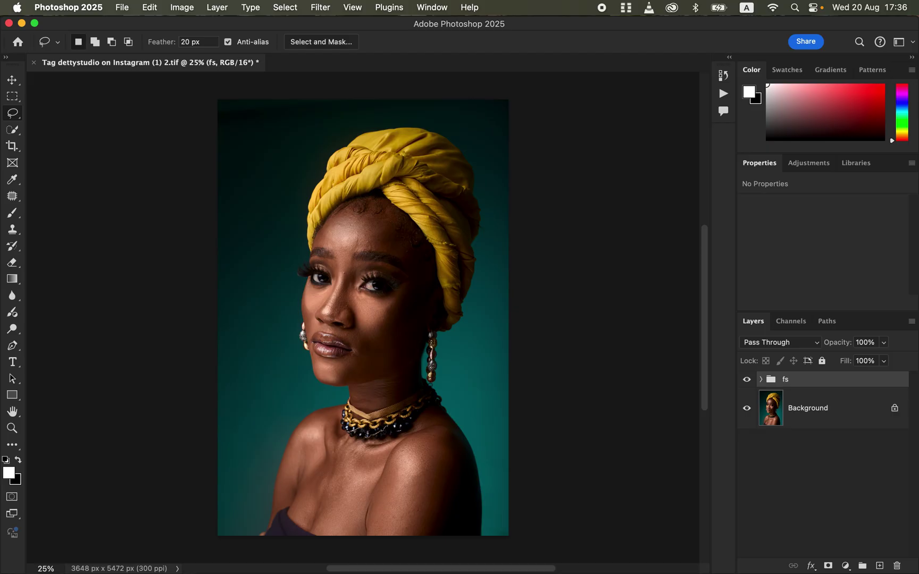
- Expand the fs group, select the COLOR layer and hide the TEXTURE layer
{"action": "left_click", "coordinate": [760, 380]}
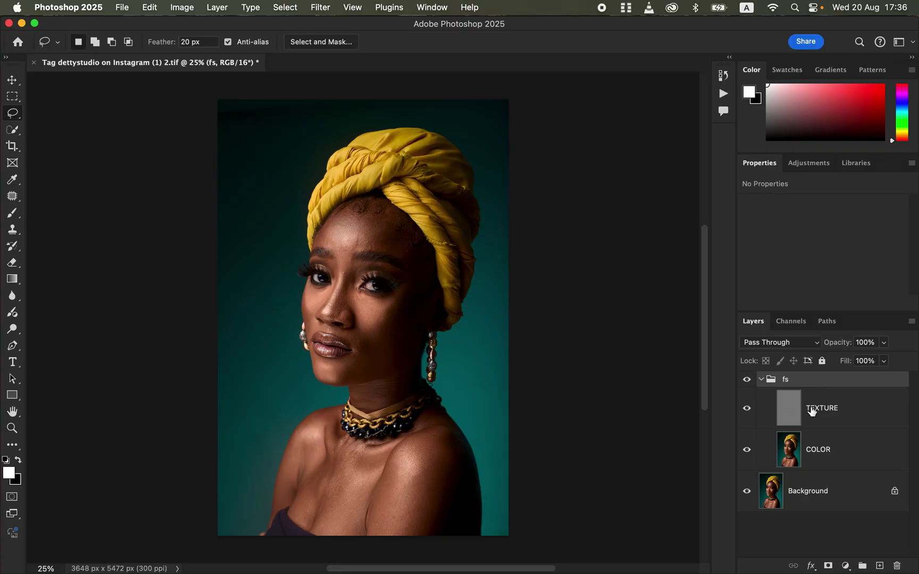
{"action": "left_click", "coordinate": [837, 455]}
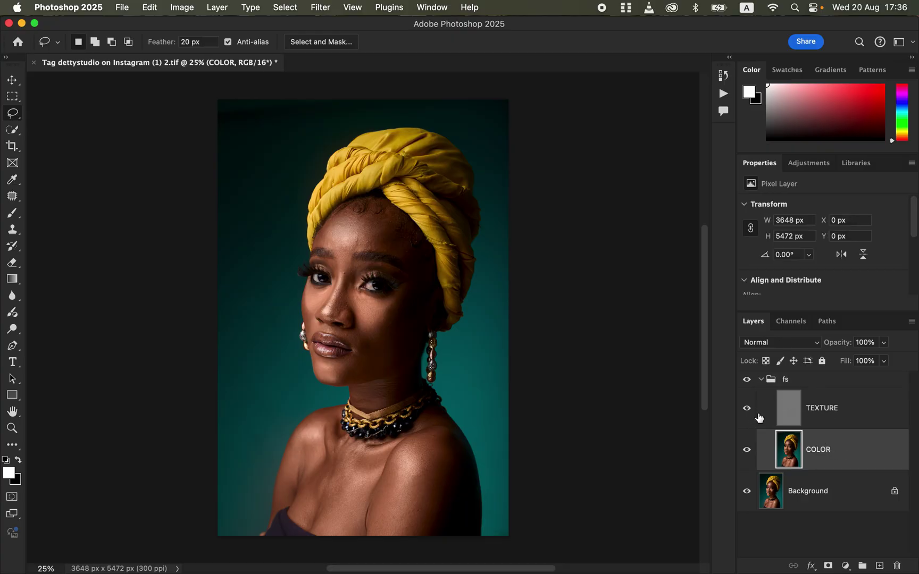
{"action": "left_click", "coordinate": [747, 409]}
- Activate the Mixer Brush tool and clean its brush of any loaded colour
{"action": "left_click", "coordinate": [13, 212]}
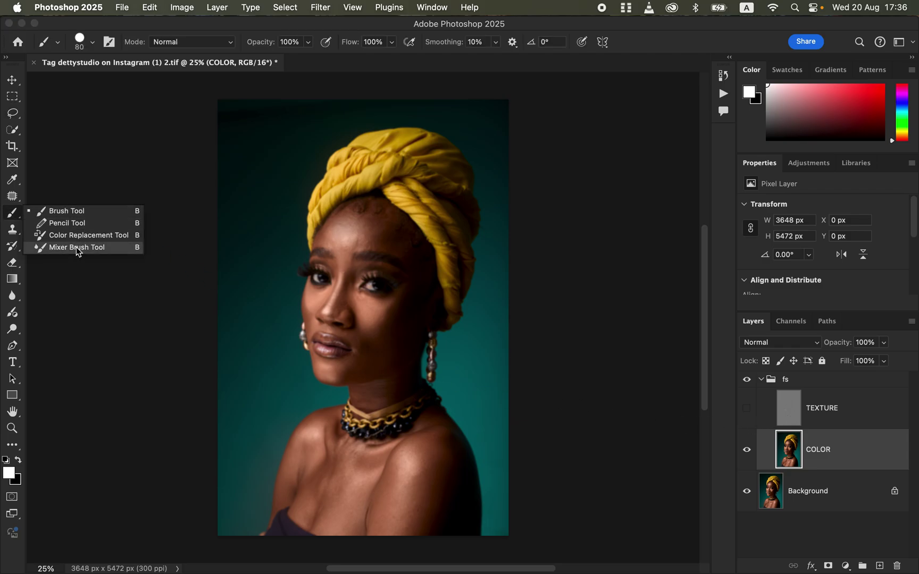
{"action": "left_click", "coordinate": [76, 247]}
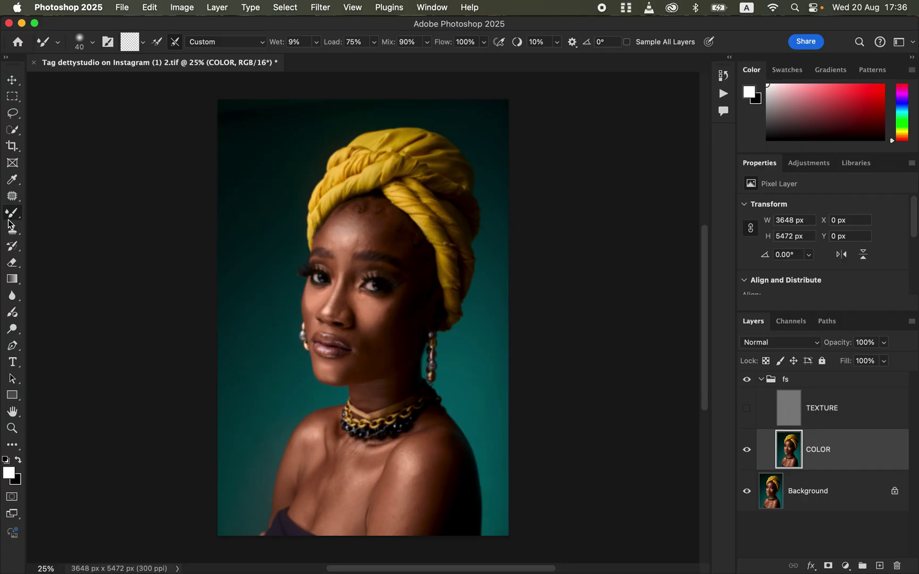
{"action": "left_click", "coordinate": [93, 43]}
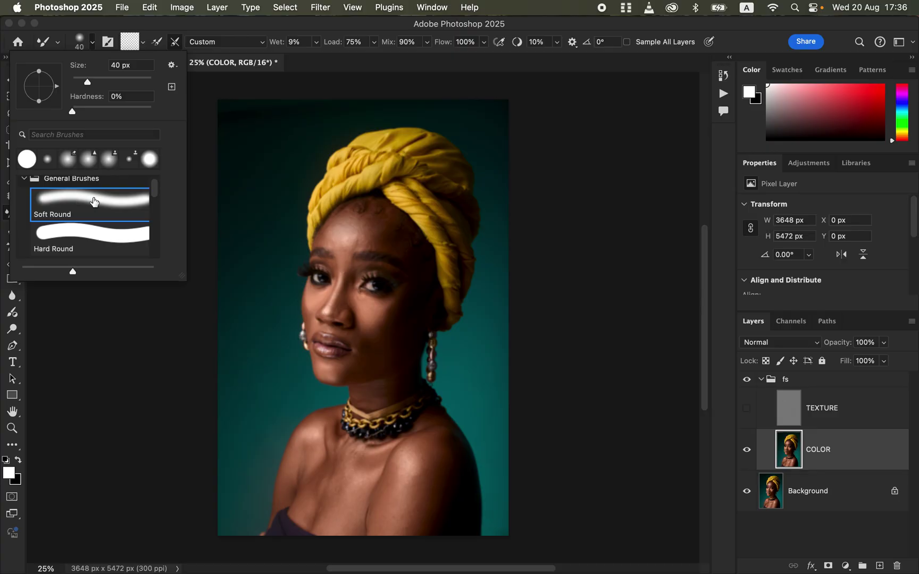
{"action": "left_click", "coordinate": [143, 43]}
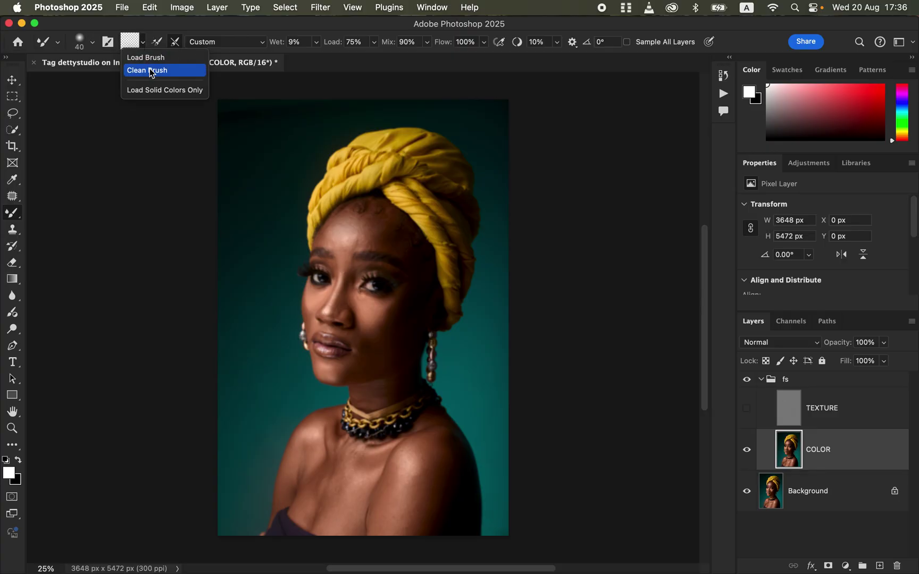
{"action": "left_click", "coordinate": [149, 69]}
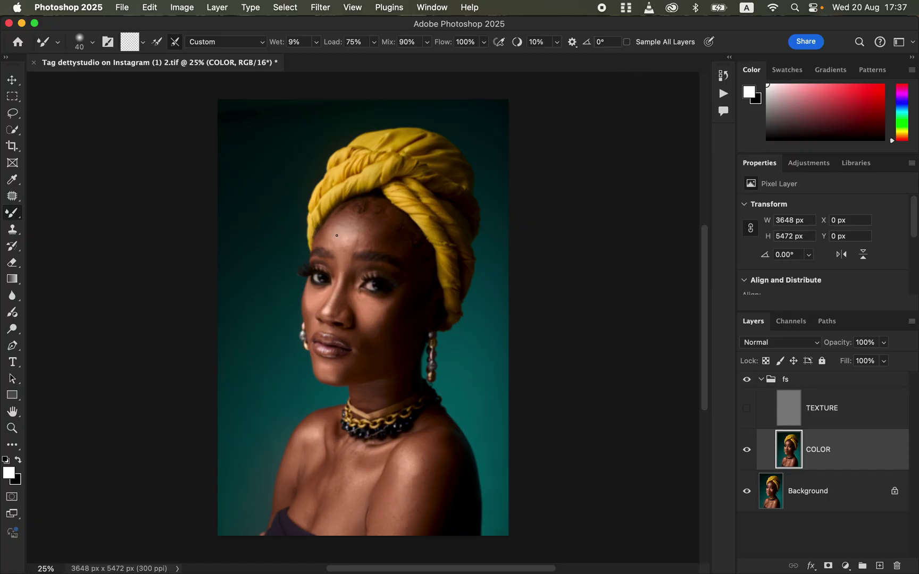
- Smooth the skin tones of the forehead and cheek on the COLOR layer with the Mixer Brush at 250 px
{"action": "key", "text": "bracketright"}
{"action": "key", "text": "bracketright"}
{"action": "key", "text": "bracketright"}
{"action": "key", "text": "bracketright"}
{"action": "key", "text": "bracketleft"}
{"action": "key", "text": "bracketleft"}
{"action": "mouse_move", "coordinate": [338, 228]}
{"action": "left_mouse_down"}
{"action": "mouse_move", "coordinate": [330, 239]}
{"action": "mouse_move", "coordinate": [339, 246]}
{"action": "mouse_move", "coordinate": [338, 212]}
{"action": "mouse_move", "coordinate": [333, 221]}
{"action": "mouse_move", "coordinate": [347, 240]}
{"action": "mouse_move", "coordinate": [337, 220]}
{"action": "mouse_move", "coordinate": [347, 225]}
{"action": "mouse_move", "coordinate": [356, 214]}
{"action": "mouse_move", "coordinate": [355, 237]}
{"action": "mouse_move", "coordinate": [362, 225]}
{"action": "mouse_move", "coordinate": [387, 232]}
{"action": "mouse_move", "coordinate": [408, 254]}
{"action": "mouse_move", "coordinate": [364, 230]}
{"action": "mouse_move", "coordinate": [355, 240]}
{"action": "mouse_move", "coordinate": [327, 234]}
{"action": "mouse_move", "coordinate": [365, 239]}
{"action": "mouse_move", "coordinate": [366, 214]}
{"action": "mouse_move", "coordinate": [408, 253]}
{"action": "mouse_move", "coordinate": [381, 242]}
{"action": "mouse_move", "coordinate": [392, 236]}
{"action": "mouse_move", "coordinate": [395, 245]}
{"action": "mouse_move", "coordinate": [369, 238]}
{"action": "mouse_move", "coordinate": [375, 229]}
{"action": "mouse_move", "coordinate": [332, 241]}
{"action": "mouse_move", "coordinate": [348, 247]}
{"action": "left_mouse_up"}
{"action": "mouse_move", "coordinate": [390, 331]}
{"action": "left_mouse_down"}
{"action": "mouse_move", "coordinate": [365, 308]}
{"action": "mouse_move", "coordinate": [355, 313]}
{"action": "mouse_move", "coordinate": [379, 314]}
{"action": "mouse_move", "coordinate": [373, 307]}
{"action": "mouse_move", "coordinate": [385, 323]}
{"action": "mouse_move", "coordinate": [398, 301]}
{"action": "mouse_move", "coordinate": [373, 343]}
{"action": "mouse_move", "coordinate": [386, 309]}
{"action": "mouse_move", "coordinate": [373, 326]}
{"action": "mouse_move", "coordinate": [379, 357]}
{"action": "mouse_move", "coordinate": [385, 343]}
{"action": "mouse_move", "coordinate": [325, 369]}
{"action": "mouse_move", "coordinate": [348, 369]}
{"action": "mouse_move", "coordinate": [370, 349]}
{"action": "mouse_move", "coordinate": [366, 367]}
{"action": "mouse_move", "coordinate": [381, 366]}
{"action": "mouse_move", "coordinate": [367, 345]}
{"action": "left_mouse_up"}
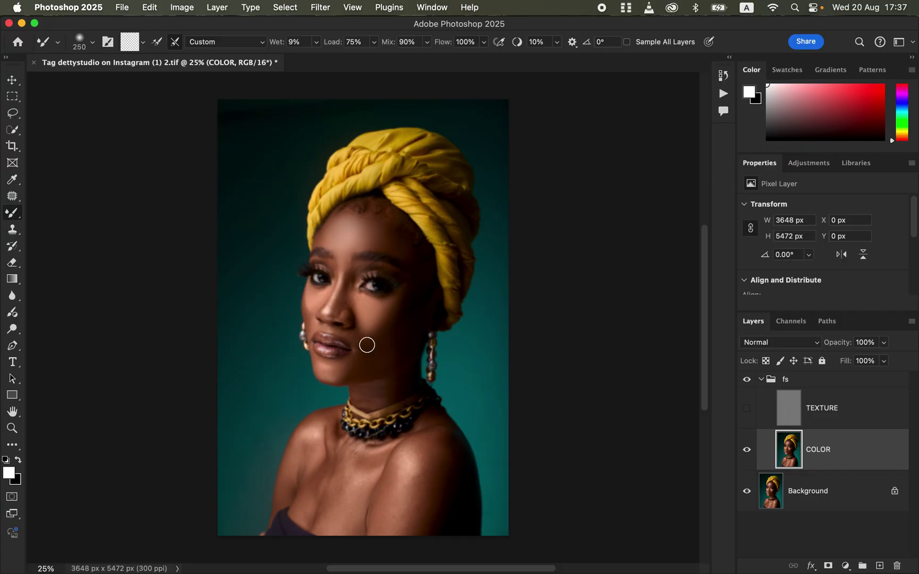
- Blend the finer tone transitions around the nose, cheeks, chin and forehead with the Mixer Brush reduced to 175 px
{"action": "key", "text": "bracketleft"}
{"action": "key", "text": "bracketleft"}
{"action": "mouse_move", "coordinate": [355, 299]}
{"action": "left_mouse_down"}
{"action": "mouse_move", "coordinate": [352, 273]}
{"action": "mouse_move", "coordinate": [337, 313]}
{"action": "mouse_move", "coordinate": [345, 263]}
{"action": "mouse_move", "coordinate": [381, 266]}
{"action": "mouse_move", "coordinate": [344, 287]}
{"action": "mouse_move", "coordinate": [337, 303]}
{"action": "mouse_move", "coordinate": [313, 296]}
{"action": "mouse_move", "coordinate": [310, 313]}
{"action": "left_mouse_up"}
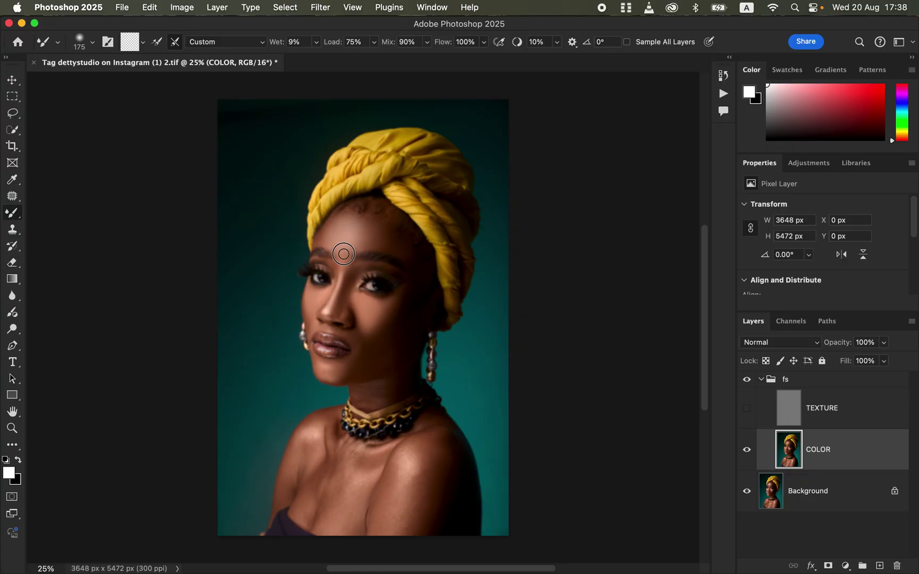
{"action": "mouse_move", "coordinate": [350, 330]}
{"action": "left_mouse_down"}
{"action": "mouse_move", "coordinate": [363, 344]}
{"action": "mouse_move", "coordinate": [350, 367]}
{"action": "mouse_move", "coordinate": [322, 369]}
{"action": "mouse_move", "coordinate": [361, 401]}
{"action": "mouse_move", "coordinate": [399, 387]}
{"action": "mouse_move", "coordinate": [379, 394]}
{"action": "left_mouse_up"}
{"action": "mouse_move", "coordinate": [392, 341]}
{"action": "left_mouse_down"}
{"action": "mouse_move", "coordinate": [381, 364]}
{"action": "mouse_move", "coordinate": [397, 356]}
{"action": "mouse_move", "coordinate": [403, 339]}
{"action": "mouse_move", "coordinate": [388, 358]}
{"action": "mouse_move", "coordinate": [396, 301]}
{"action": "mouse_move", "coordinate": [332, 313]}
{"action": "left_mouse_up"}
{"action": "mouse_move", "coordinate": [325, 236]}
{"action": "left_mouse_down"}
{"action": "mouse_move", "coordinate": [374, 232]}
{"action": "mouse_move", "coordinate": [385, 245]}
{"action": "mouse_move", "coordinate": [391, 229]}
{"action": "mouse_move", "coordinate": [400, 247]}
{"action": "left_mouse_up"}
- Blend the shoulder and face tones with the Mixer Brush at 300 px and show the TEXTURE layer again
{"action": "mouse_move", "coordinate": [406, 449]}
{"action": "left_mouse_down"}
{"action": "mouse_move", "coordinate": [403, 471]}
{"action": "mouse_move", "coordinate": [409, 457]}
{"action": "mouse_move", "coordinate": [414, 488]}
{"action": "mouse_move", "coordinate": [426, 457]}
{"action": "mouse_move", "coordinate": [431, 467]}
{"action": "mouse_move", "coordinate": [435, 459]}
{"action": "mouse_move", "coordinate": [417, 528]}
{"action": "mouse_move", "coordinate": [395, 501]}
{"action": "mouse_move", "coordinate": [385, 516]}
{"action": "mouse_move", "coordinate": [400, 532]}
{"action": "mouse_move", "coordinate": [424, 458]}
{"action": "mouse_move", "coordinate": [392, 461]}
{"action": "mouse_move", "coordinate": [352, 486]}
{"action": "mouse_move", "coordinate": [341, 474]}
{"action": "mouse_move", "coordinate": [344, 522]}
{"action": "mouse_move", "coordinate": [358, 518]}
{"action": "mouse_move", "coordinate": [353, 485]}
{"action": "mouse_move", "coordinate": [326, 482]}
{"action": "mouse_move", "coordinate": [319, 494]}
{"action": "mouse_move", "coordinate": [306, 440]}
{"action": "mouse_move", "coordinate": [295, 494]}
{"action": "mouse_move", "coordinate": [319, 492]}
{"action": "mouse_move", "coordinate": [349, 448]}
{"action": "mouse_move", "coordinate": [370, 468]}
{"action": "mouse_move", "coordinate": [332, 483]}
{"action": "mouse_move", "coordinate": [316, 506]}
{"action": "mouse_move", "coordinate": [315, 487]}
{"action": "mouse_move", "coordinate": [332, 525]}
{"action": "mouse_move", "coordinate": [335, 508]}
{"action": "mouse_move", "coordinate": [325, 528]}
{"action": "mouse_move", "coordinate": [308, 515]}
{"action": "mouse_move", "coordinate": [312, 522]}
{"action": "mouse_move", "coordinate": [340, 483]}
{"action": "mouse_move", "coordinate": [343, 465]}
{"action": "mouse_move", "coordinate": [435, 432]}
{"action": "mouse_move", "coordinate": [451, 457]}
{"action": "mouse_move", "coordinate": [418, 496]}
{"action": "left_mouse_up"}
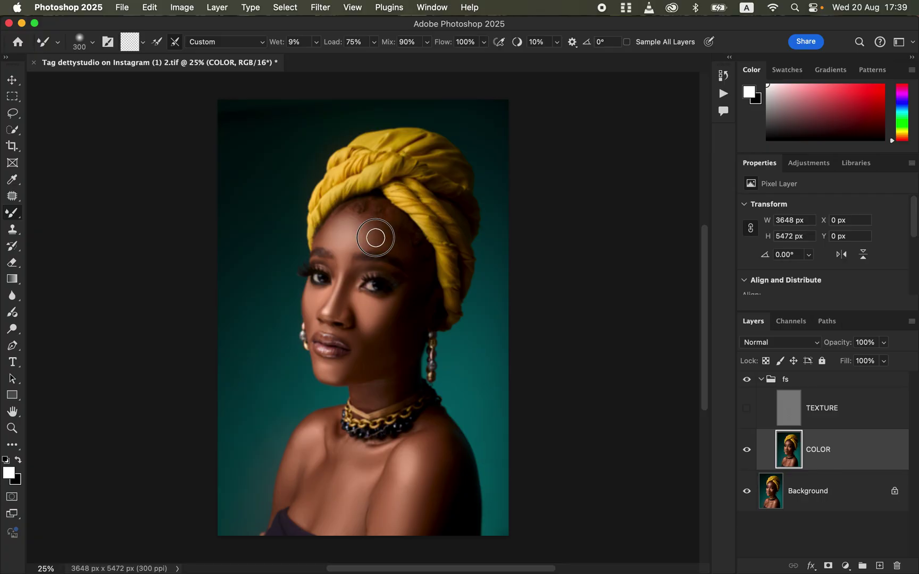
{"action": "left_click_drag", "start_coordinate": [369, 327], "coordinate": [371, 320]}
{"action": "left_click", "coordinate": [746, 409]}
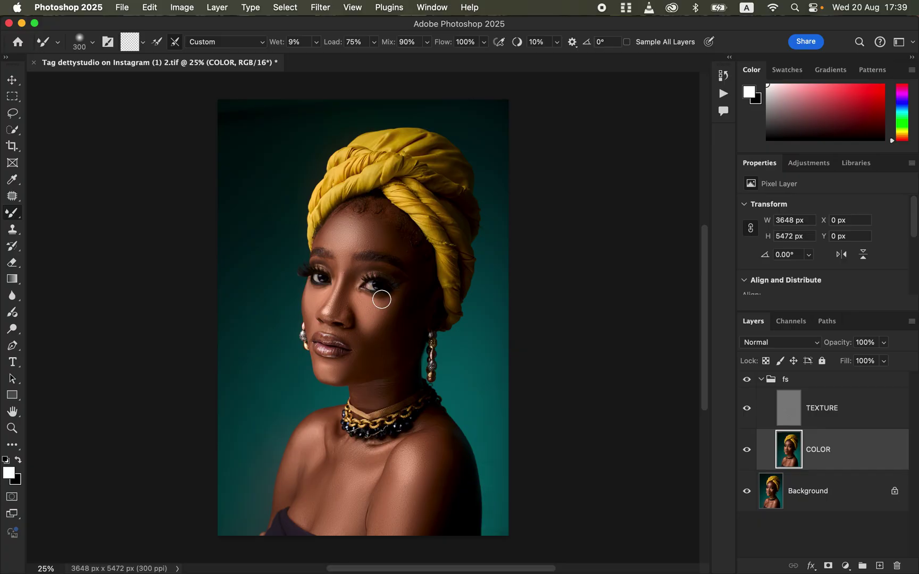
{"action": "mouse_move", "coordinate": [350, 295]}
{"action": "left_mouse_down"}
{"action": "mouse_move", "coordinate": [351, 272]}
{"action": "mouse_move", "coordinate": [333, 240]}
{"action": "mouse_move", "coordinate": [392, 243]}
{"action": "mouse_move", "coordinate": [385, 222]}
{"action": "mouse_move", "coordinate": [388, 236]}
{"action": "mouse_move", "coordinate": [345, 269]}
{"action": "mouse_move", "coordinate": [333, 293]}
{"action": "mouse_move", "coordinate": [371, 332]}
{"action": "mouse_move", "coordinate": [346, 372]}
{"action": "mouse_move", "coordinate": [385, 390]}
{"action": "left_mouse_up"}
- Compare the portrait with and without the fs group's retouching
{"action": "left_click", "coordinate": [746, 381]}
{"action": "left_click", "coordinate": [747, 381]}
{"action": "left_click", "coordinate": [746, 381]}
{"action": "left_click", "coordinate": [745, 383]}
- Refine the forehead, cheek, jaw and chin tones on the COLOR layer in close view with the Mixer Brush at 200 px
{"action": "key", "text": "super+equal"}
{"action": "mouse_move", "coordinate": [348, 355]}
{"action": "left_mouse_down"}
{"action": "mouse_move", "coordinate": [338, 352]}
{"action": "mouse_move", "coordinate": [359, 377]}
{"action": "mouse_move", "coordinate": [351, 402]}
{"action": "mouse_move", "coordinate": [399, 413]}
{"action": "left_mouse_up"}
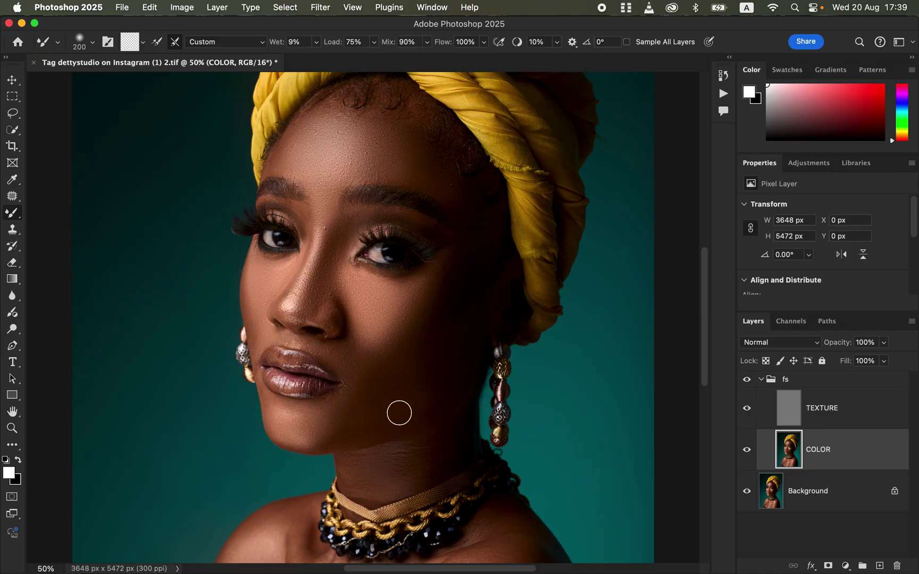
{"action": "mouse_move", "coordinate": [358, 173]}
{"action": "left_mouse_down"}
{"action": "mouse_move", "coordinate": [323, 183]}
{"action": "mouse_move", "coordinate": [300, 143]}
{"action": "mouse_move", "coordinate": [293, 147]}
{"action": "mouse_move", "coordinate": [382, 146]}
{"action": "mouse_move", "coordinate": [406, 165]}
{"action": "left_mouse_up"}
{"action": "left_click_drag", "start_coordinate": [453, 263], "coordinate": [437, 292]}
{"action": "left_click_drag", "start_coordinate": [371, 382], "coordinate": [357, 410]}
{"action": "left_click_drag", "start_coordinate": [392, 450], "coordinate": [304, 421]}
{"action": "mouse_move", "coordinate": [319, 157]}
{"action": "left_mouse_down"}
{"action": "mouse_move", "coordinate": [296, 143]}
{"action": "mouse_move", "coordinate": [384, 166]}
{"action": "left_mouse_up"}
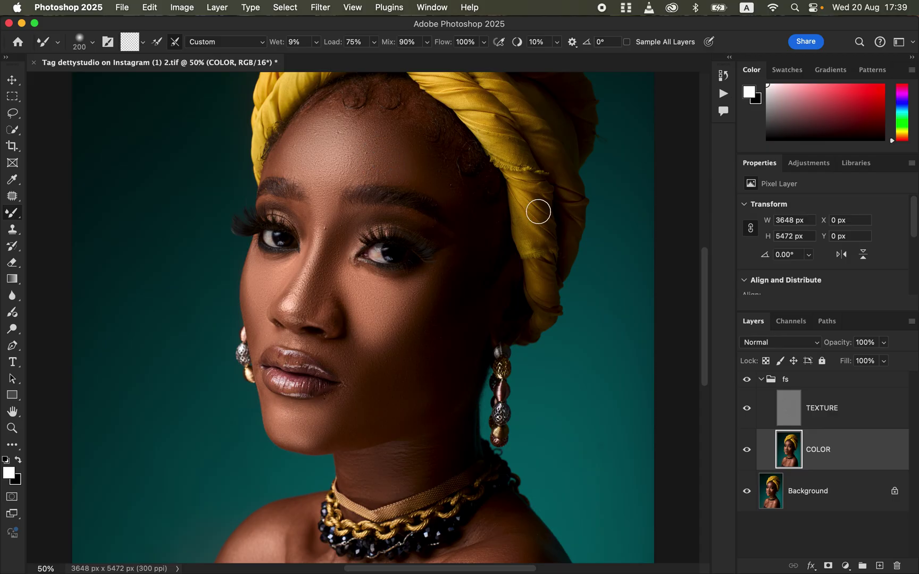
- Select the TEXTURE layer and set up the Clone Stamp with a 45 px soft round brush sampling the current layer
{"action": "left_click", "coordinate": [820, 412]}
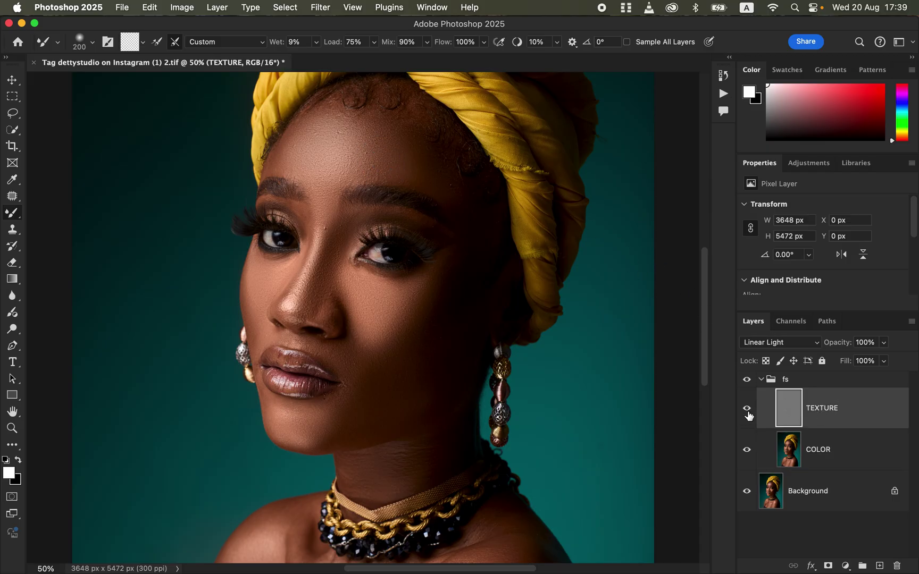
{"action": "left_click", "coordinate": [747, 415]}
{"action": "left_click", "coordinate": [750, 416]}
{"action": "left_click", "coordinate": [12, 229]}
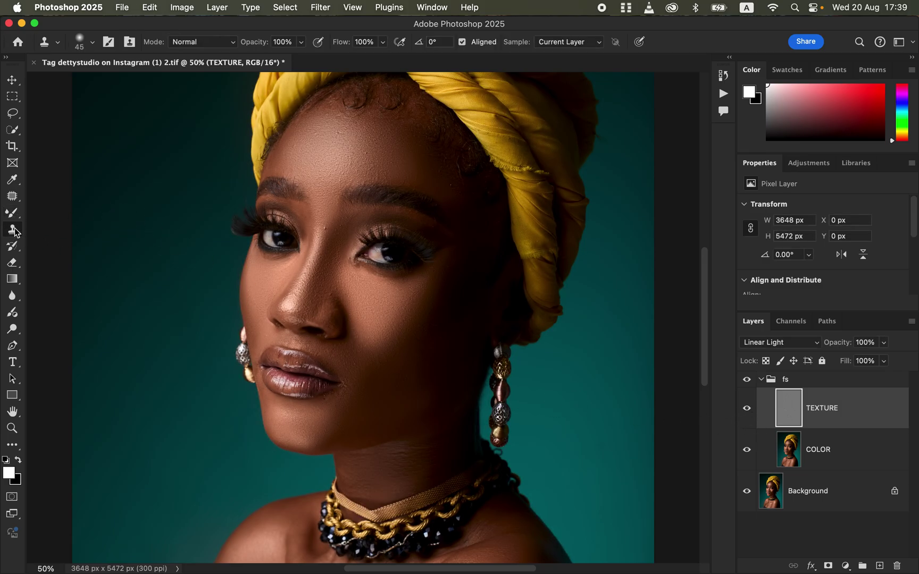
{"action": "left_click", "coordinate": [92, 42]}
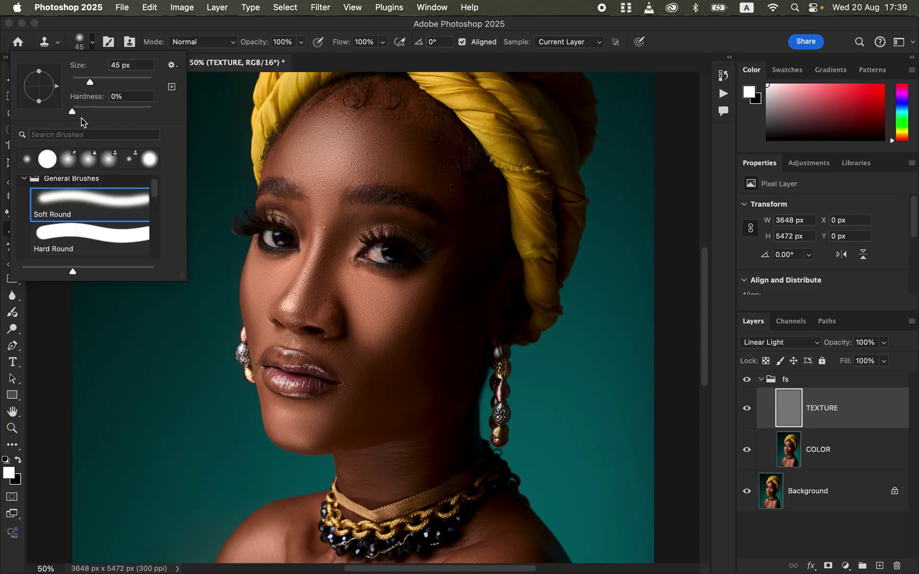
{"action": "left_click", "coordinate": [203, 23]}
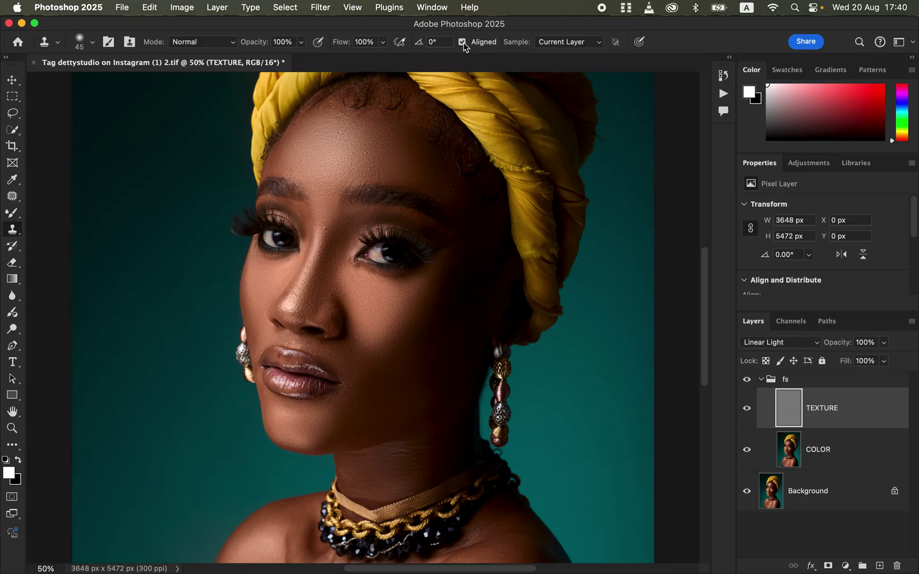
{"action": "left_click", "coordinate": [569, 44]}
{"action": "left_click", "coordinate": [570, 45]}
- Clone out the small skin bumps on the nose bridge between the eyes with the Clone Stamp at 35 px
{"action": "key", "text": "super+equal"}
{"action": "key", "text": "super+equal"}
{"action": "key", "text": "super+equal"}
{"action": "key", "text": "super+equal"}
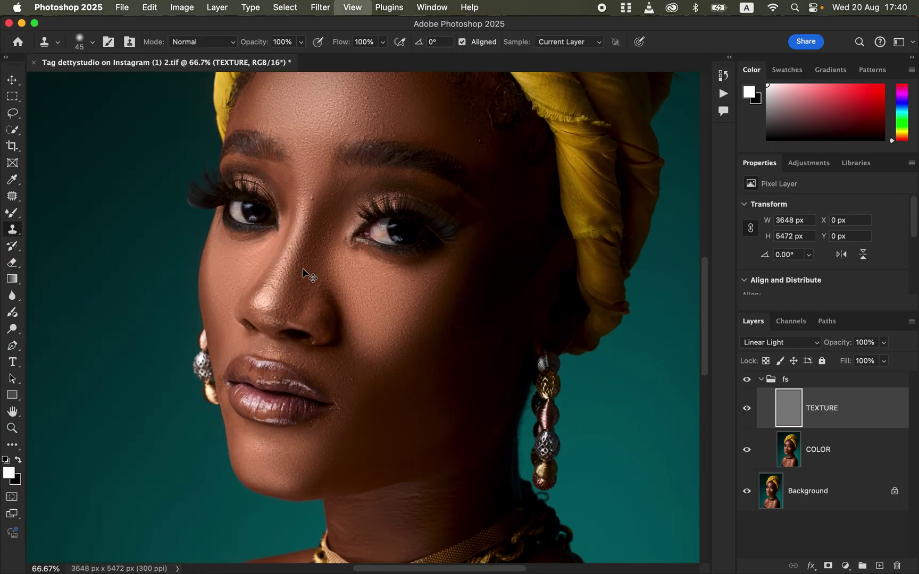
{"action": "scroll", "coordinate": [392, 352], "scroll_direction": "up", "scroll_amount": 10}
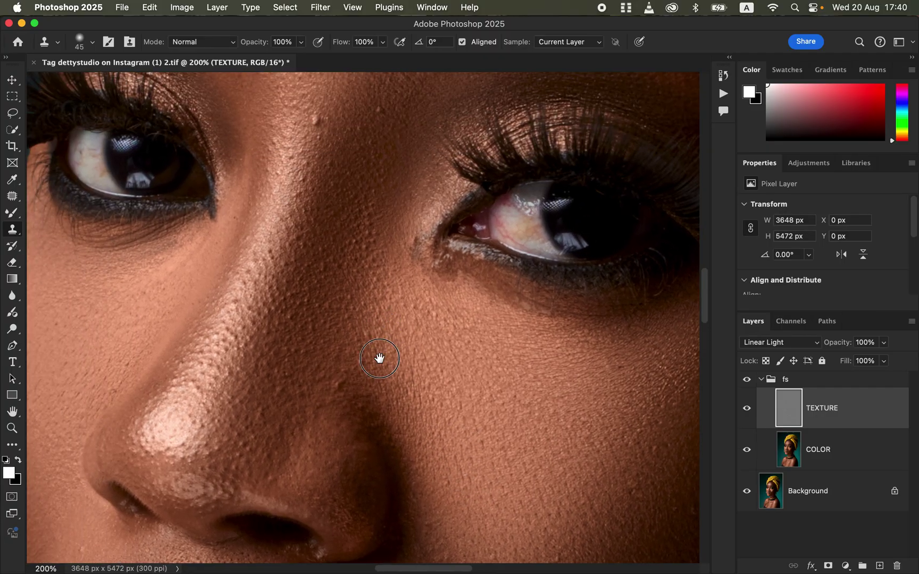
{"action": "scroll", "coordinate": [380, 358], "scroll_direction": "left", "scroll_amount": 2}
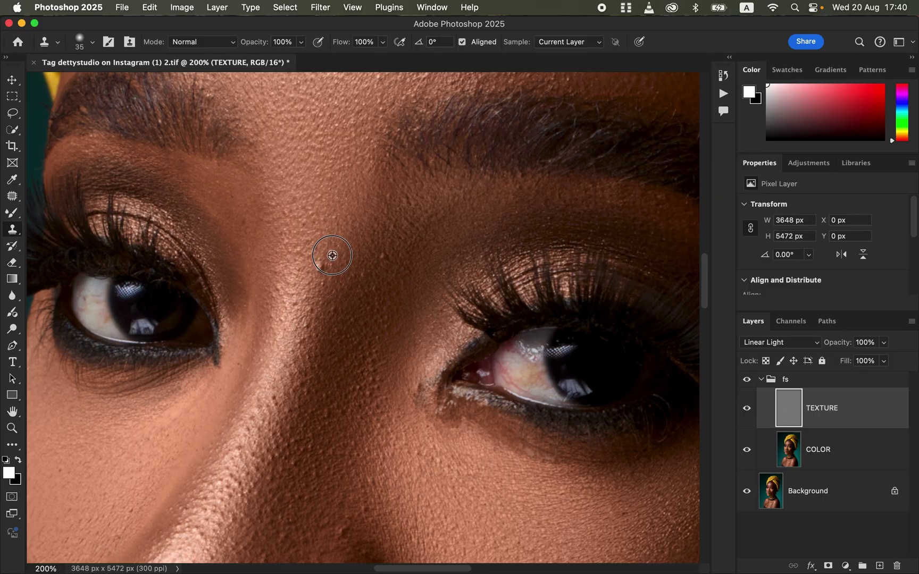
{"action": "left_click", "coordinate": [331, 257], "text": "alt"}
{"action": "left_click", "coordinate": [326, 264]}
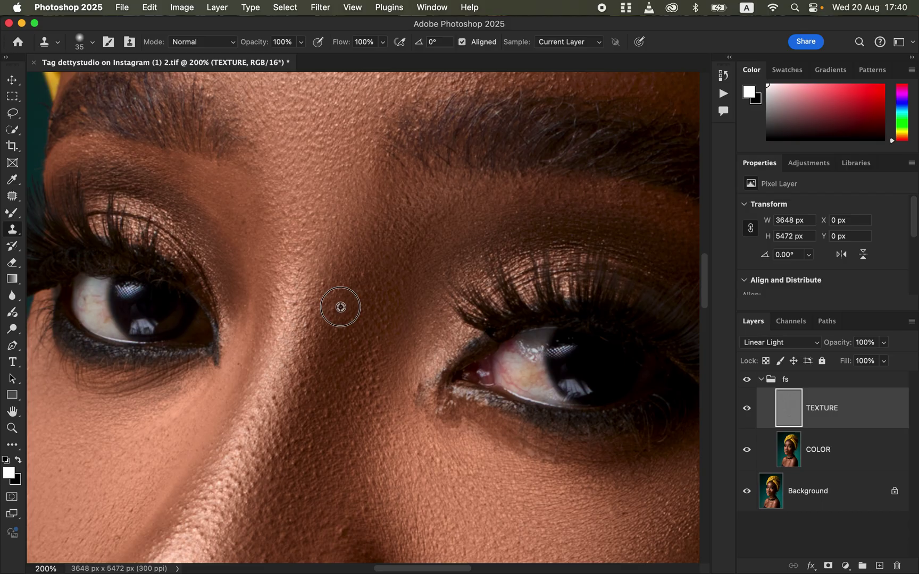
{"action": "left_click", "coordinate": [342, 537]}
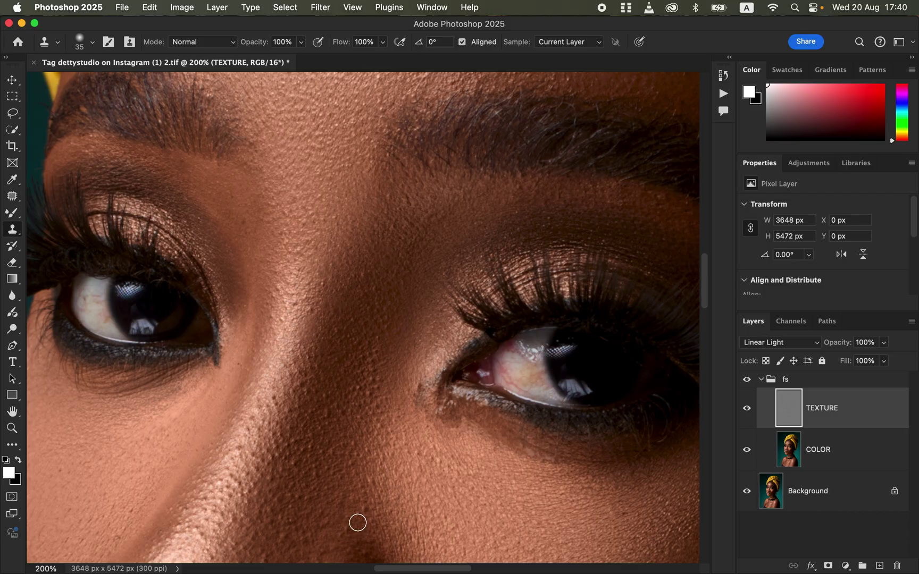
- Clone clean skin texture over the blemishes on the forehead with the 35 px Clone Stamp
{"action": "left_click_drag", "start_coordinate": [453, 199], "coordinate": [447, 367]}
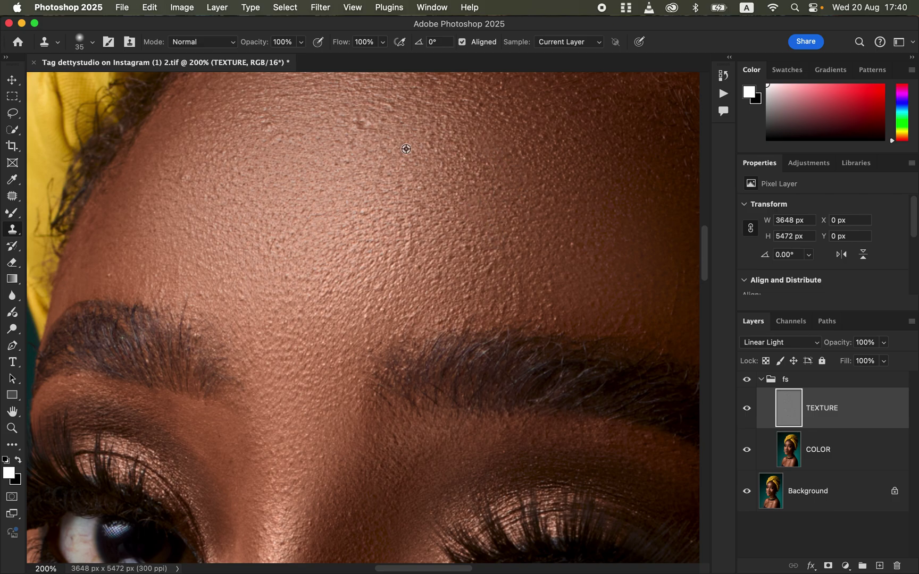
{"action": "left_click", "coordinate": [282, 138]}
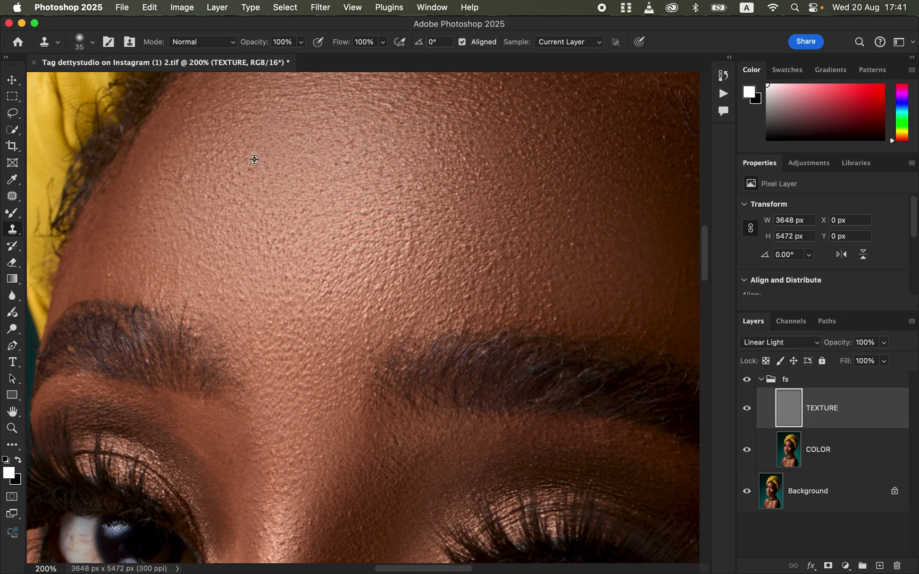
{"action": "left_click", "coordinate": [347, 316], "text": "alt"}
{"action": "left_click", "coordinate": [378, 290]}
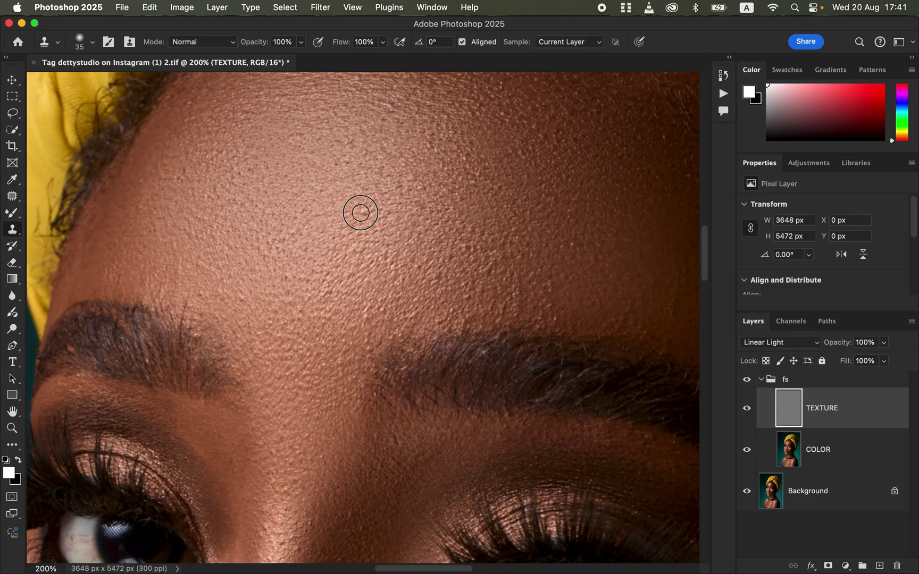
{"action": "key", "text": "super+minus"}
{"action": "key", "text": "super+minus"}
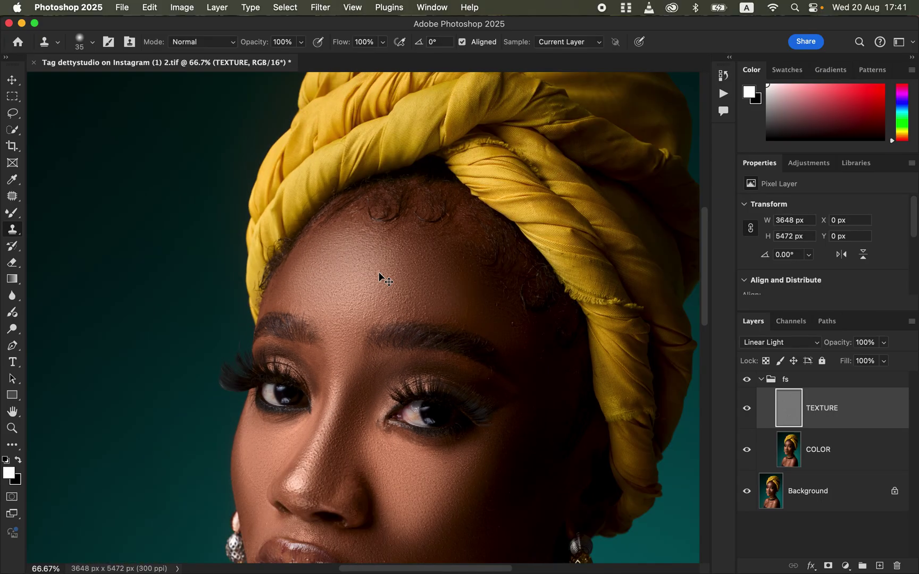
{"action": "key", "text": "super+equal"}
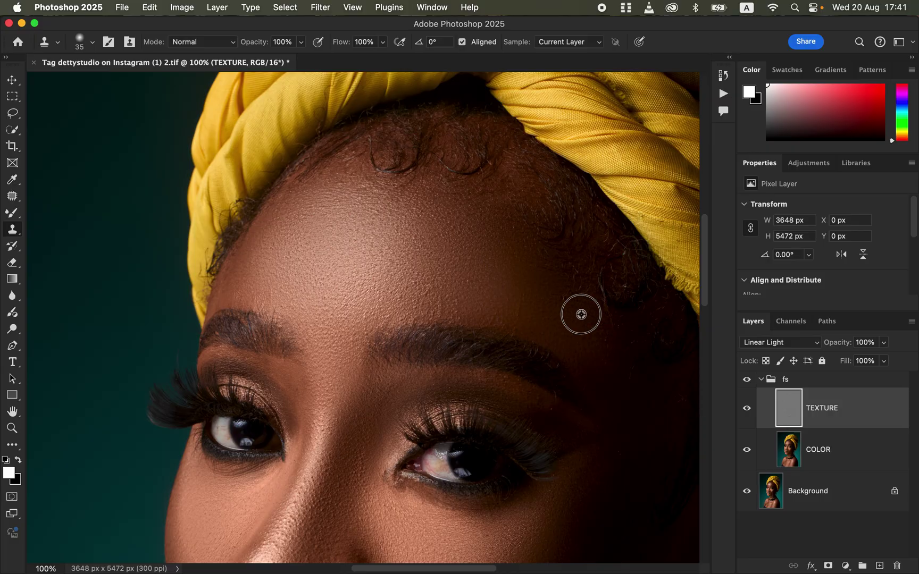
- Clean up the rough texture around the mouth corner and lower lip with the Clone Stamp at 45 px
{"action": "left_click_drag", "start_coordinate": [478, 404], "coordinate": [509, 148]}
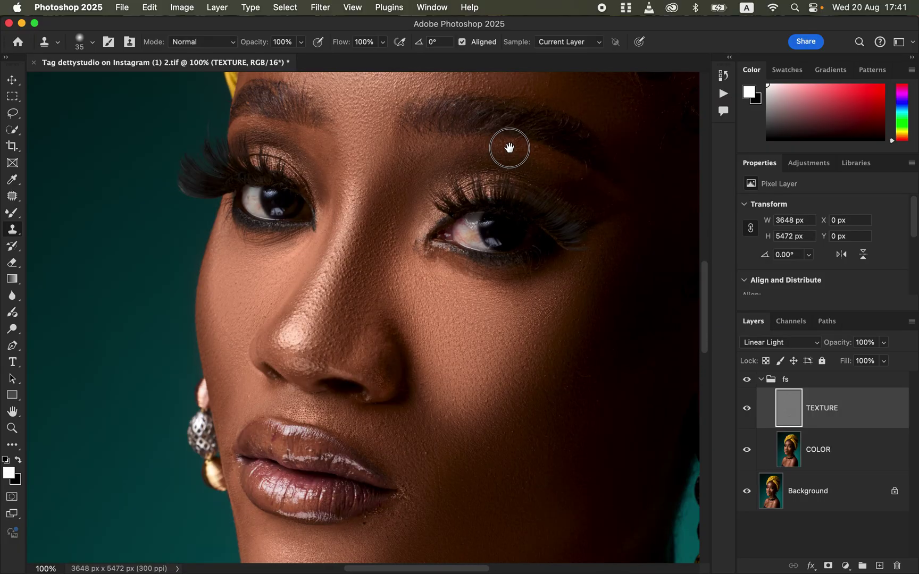
{"action": "scroll", "coordinate": [459, 297], "scroll_direction": "down", "scroll_amount": 5}
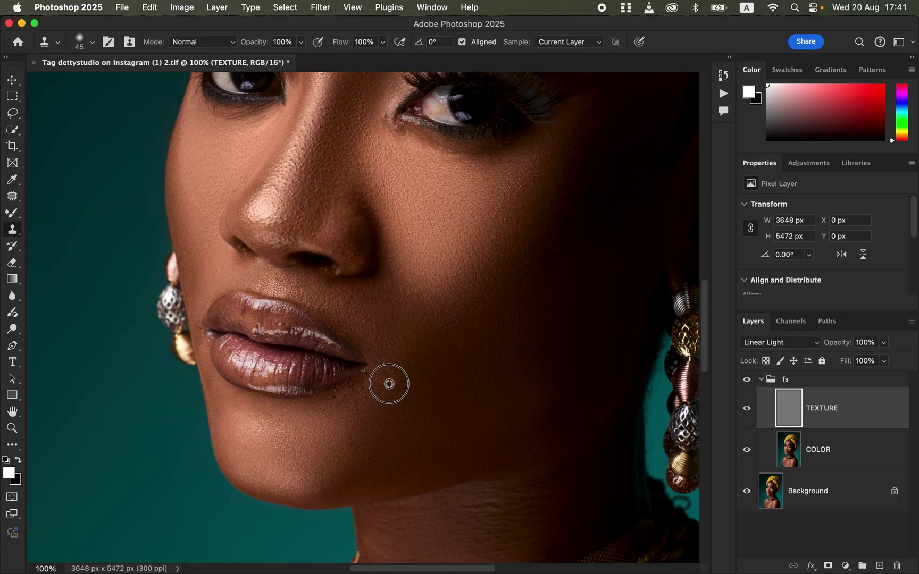
{"action": "left_click", "coordinate": [352, 397], "text": "alt"}
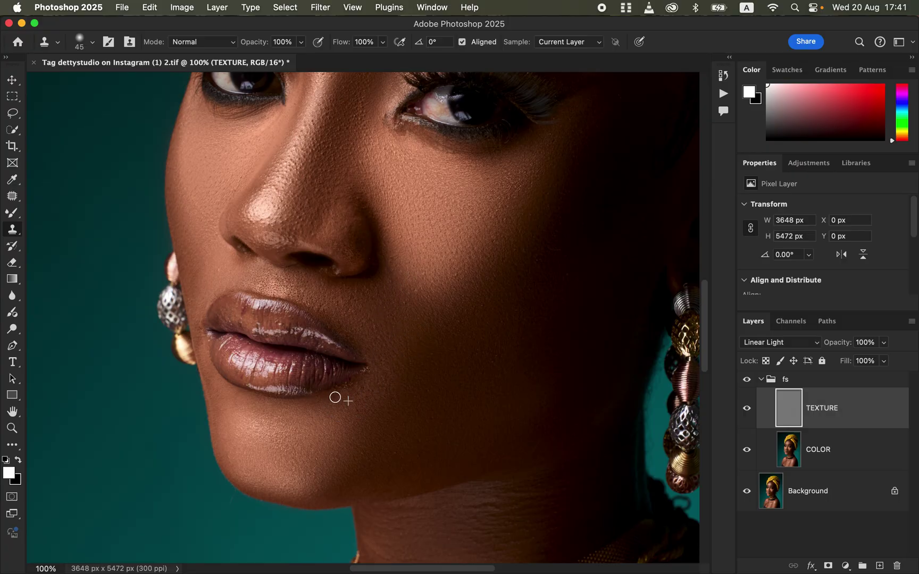
{"action": "left_click", "coordinate": [316, 230], "text": "alt"}
{"action": "left_click", "coordinate": [295, 316], "text": "alt"}
{"action": "key", "text": "super+0"}
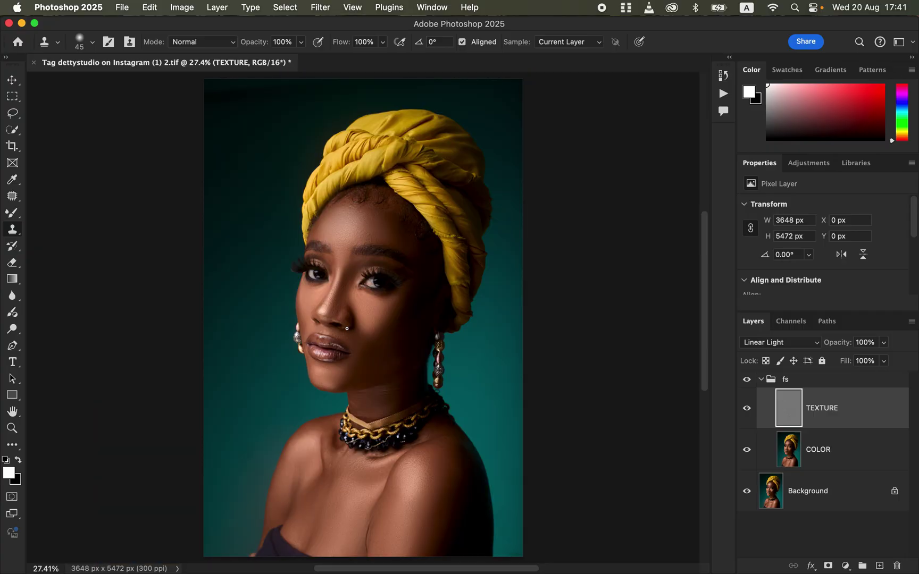
- Check the face and forehead in close view and compare the full portrait with and without the fs group
{"action": "key", "text": "super+1"}
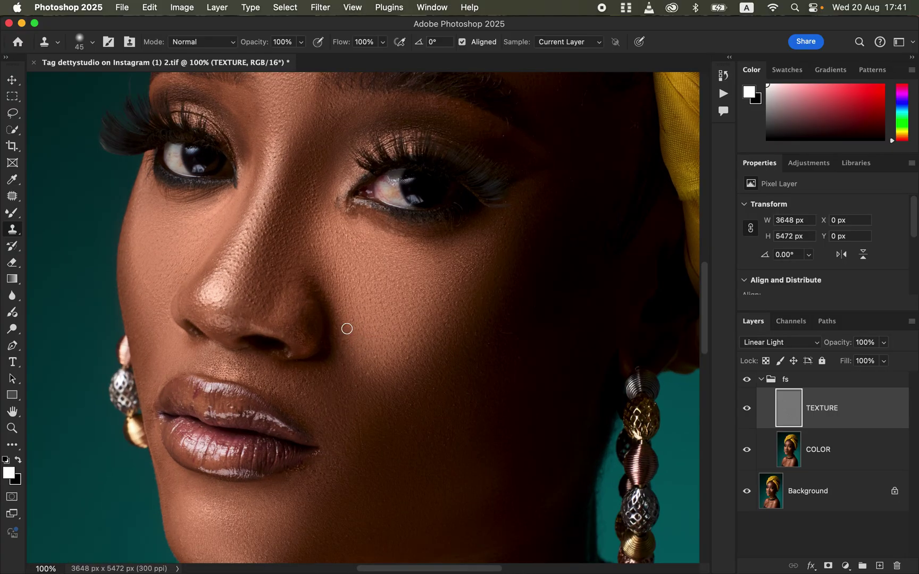
{"action": "left_click_drag", "start_coordinate": [471, 251], "coordinate": [478, 418]}
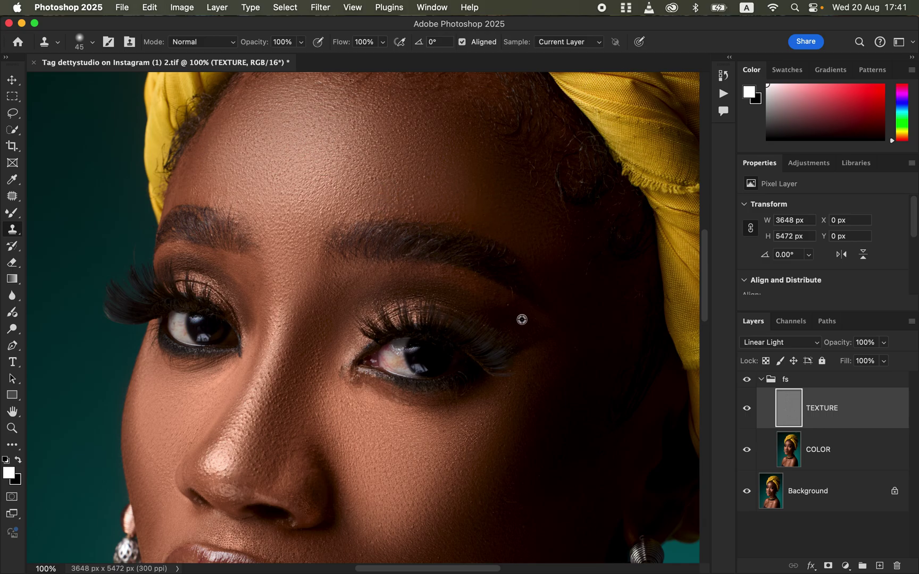
{"action": "key", "text": "super+0"}
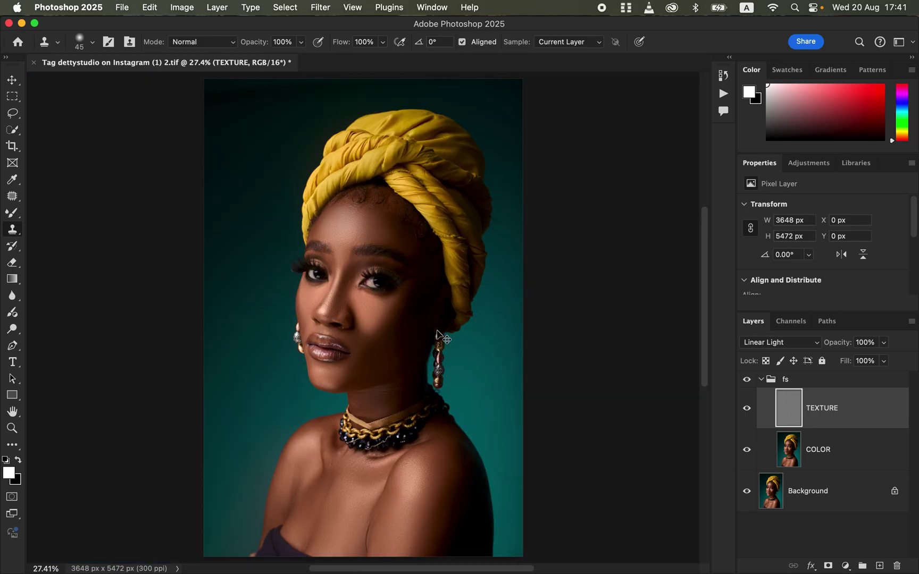
{"action": "left_click", "coordinate": [747, 380]}
{"action": "left_click", "coordinate": [747, 381]}
{"action": "left_click", "coordinate": [746, 381]}
{"action": "left_click", "coordinate": [747, 381]}
- Collapse the fs group and add a Curves layer above it that brightens the midtones, with its mask inverted to black
{"action": "left_click", "coordinate": [770, 381]}
{"action": "left_click", "coordinate": [762, 380]}
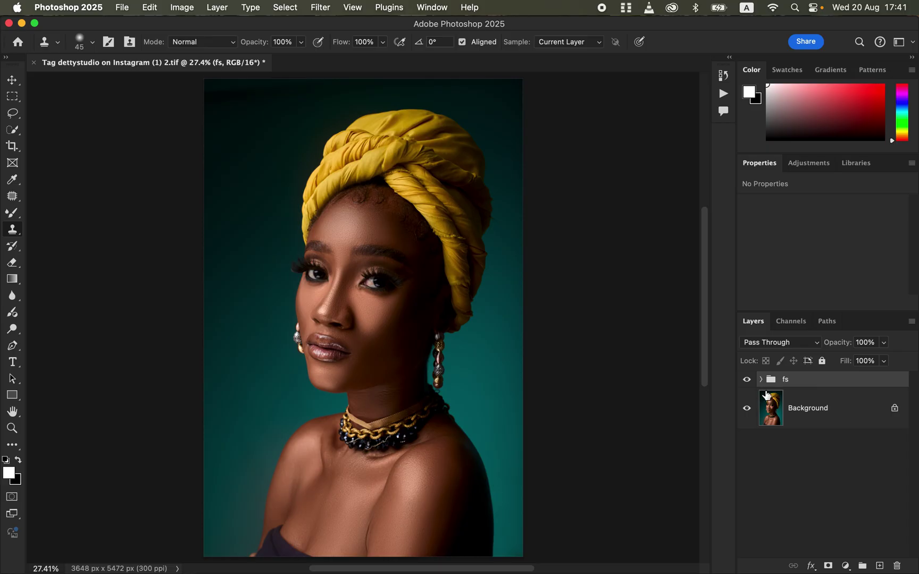
{"action": "left_click", "coordinate": [845, 565]}
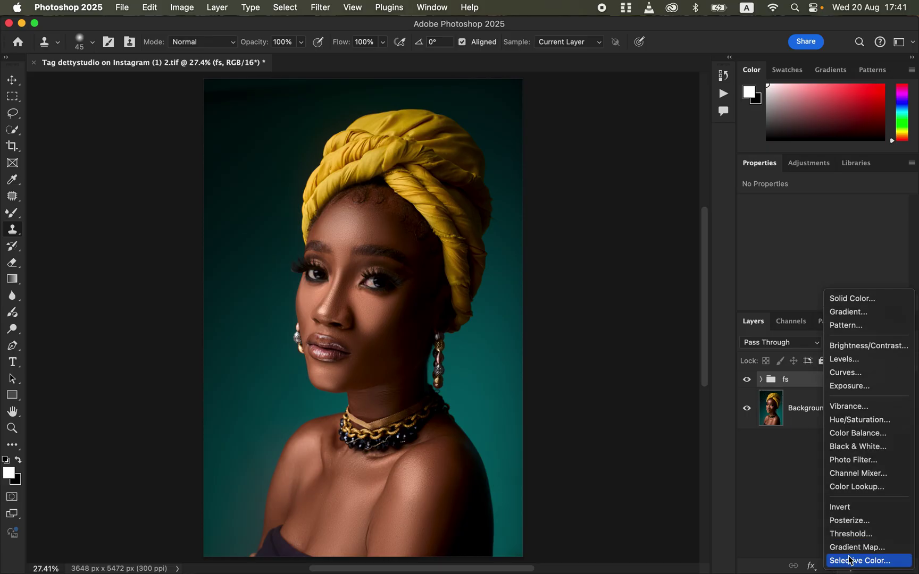
{"action": "left_click", "coordinate": [857, 373]}
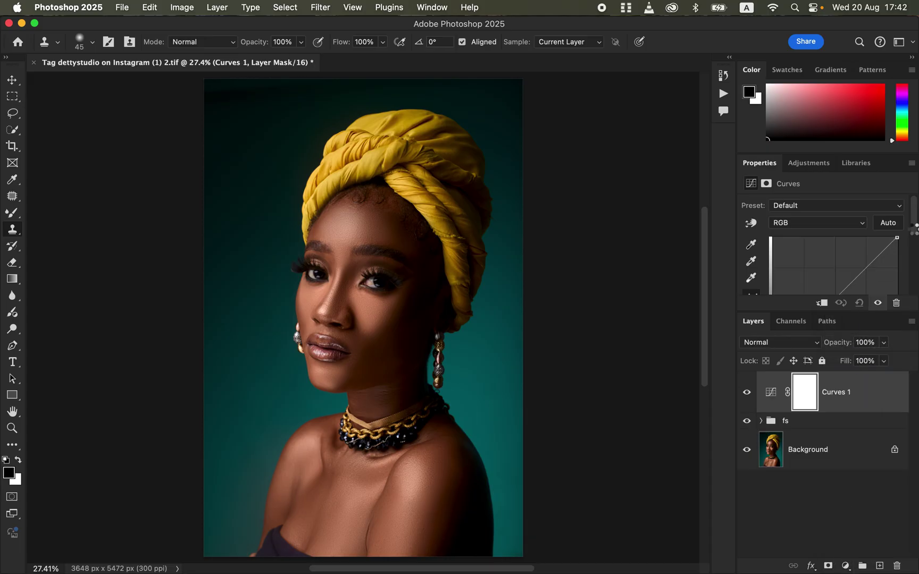
{"action": "scroll", "coordinate": [837, 251], "scroll_direction": "down", "scroll_amount": 3}
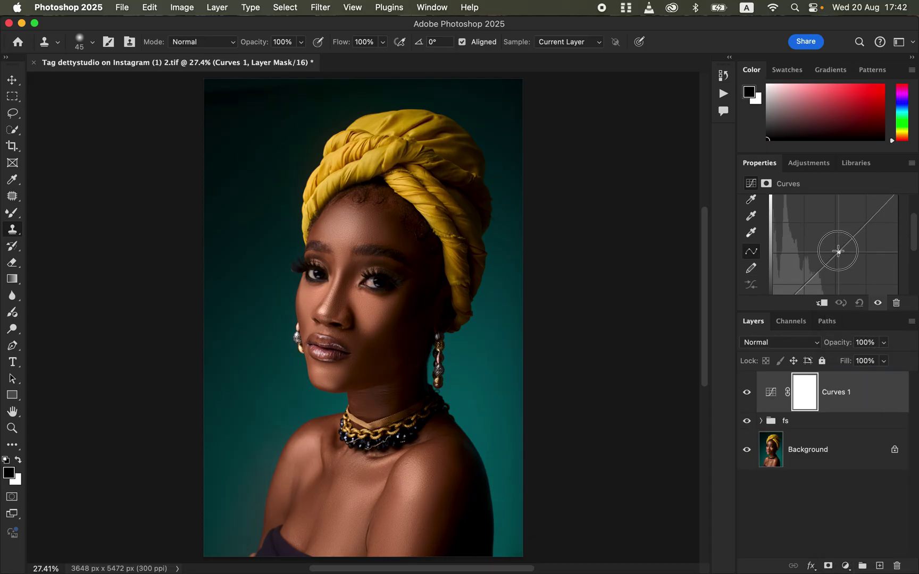
{"action": "left_click_drag", "start_coordinate": [838, 251], "coordinate": [830, 244]}
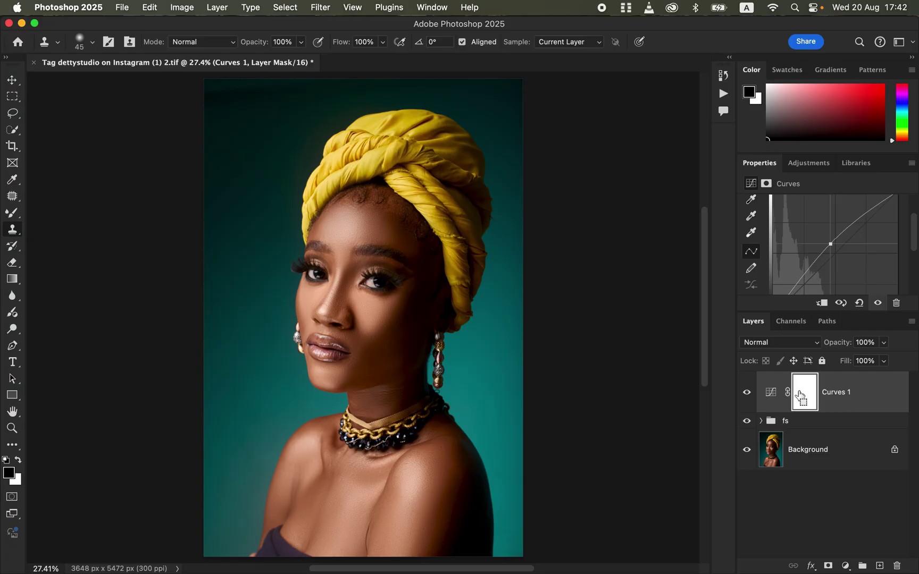
{"action": "key", "text": "super+i"}
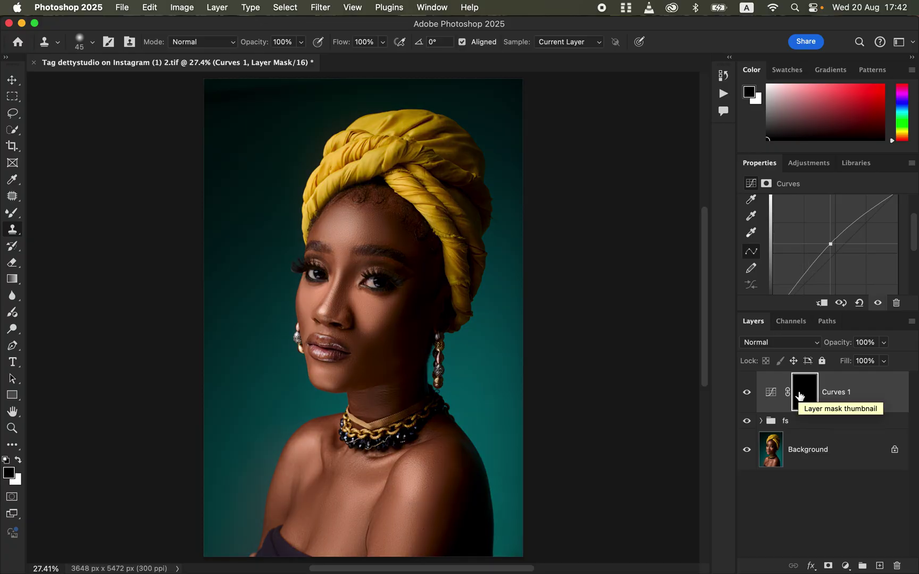
- Add a second Curves layer that darkens the midtones and invert its mask to black
{"action": "left_click", "coordinate": [846, 566]}
{"action": "left_click", "coordinate": [853, 372]}
{"action": "left_click_drag", "start_coordinate": [836, 251], "coordinate": [844, 256]}
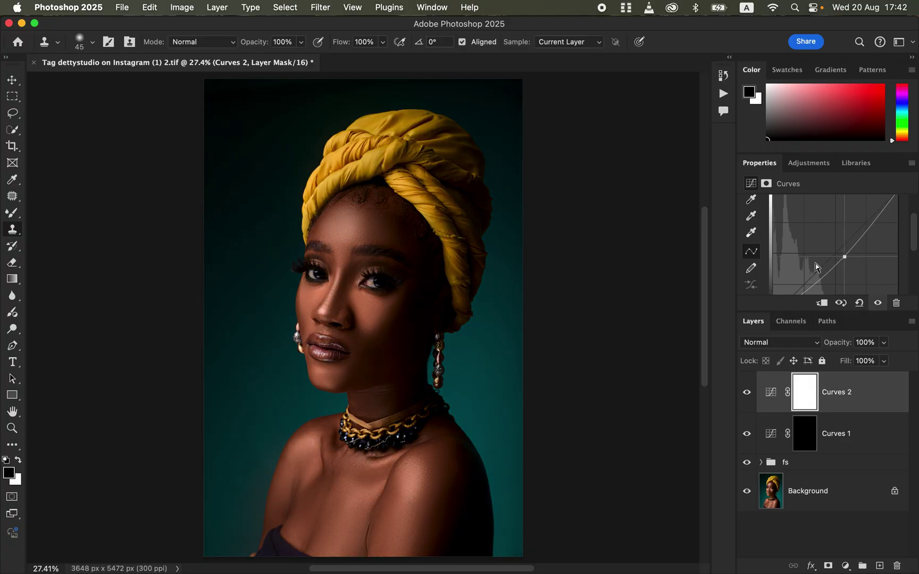
{"action": "key", "text": "super+i"}
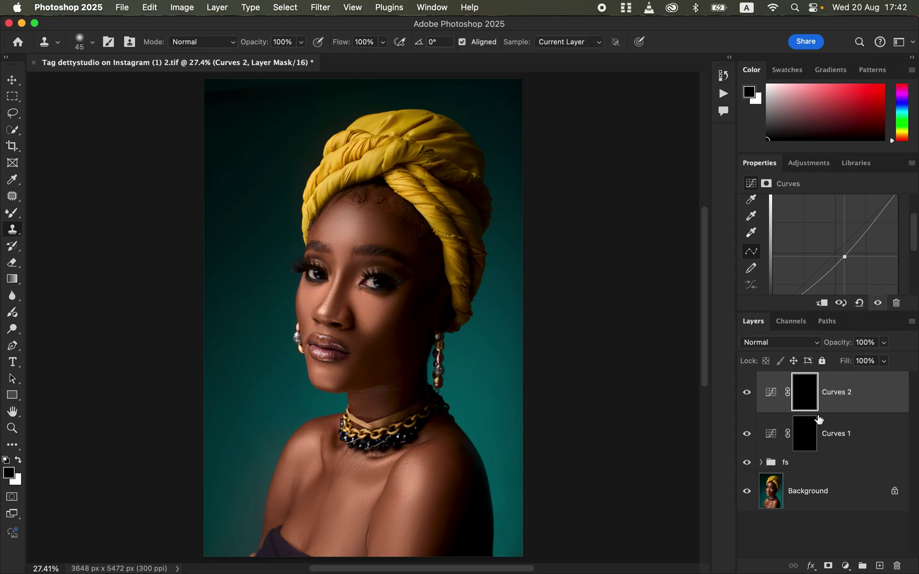
- Set up the Brush tool with white as the foreground color and an 80 px soft round tip
{"action": "left_click", "coordinate": [12, 213]}
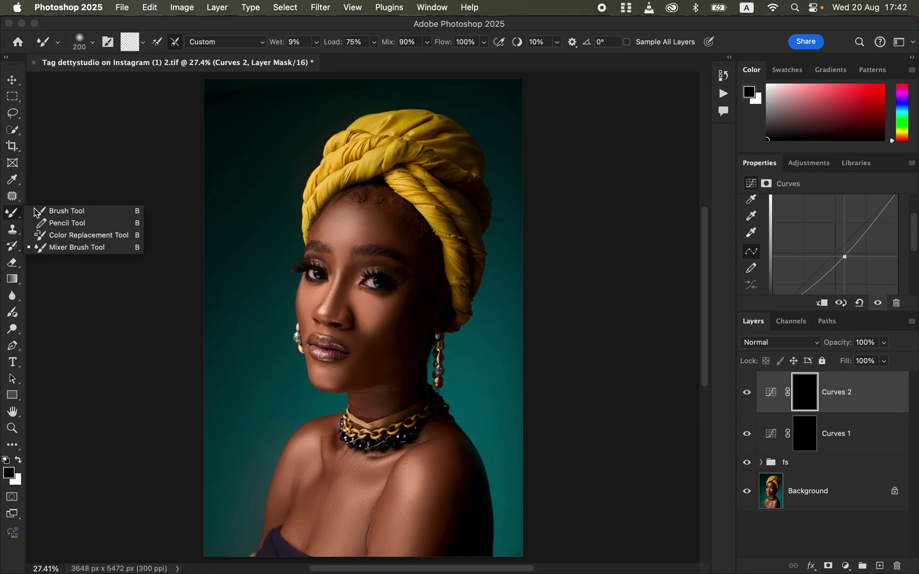
{"action": "left_click", "coordinate": [68, 210]}
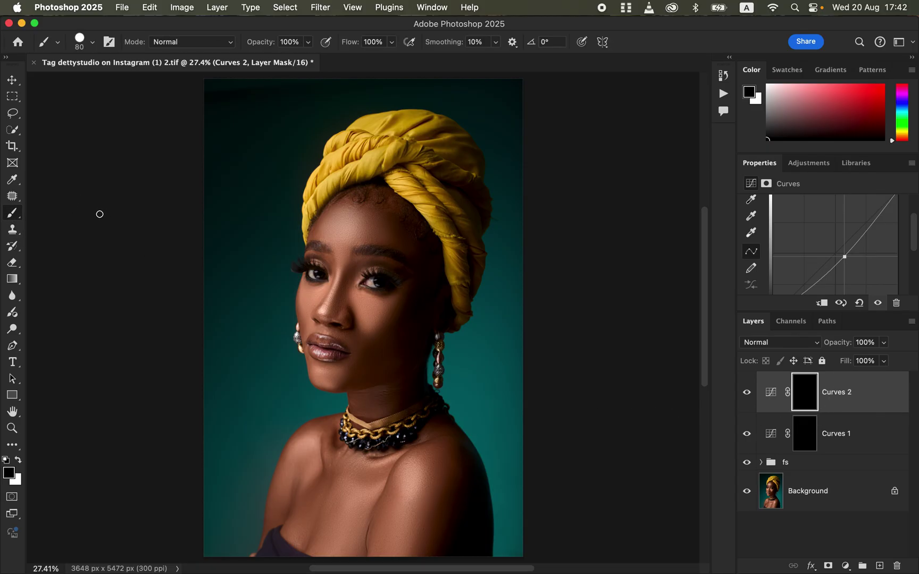
{"action": "left_click", "coordinate": [6, 460]}
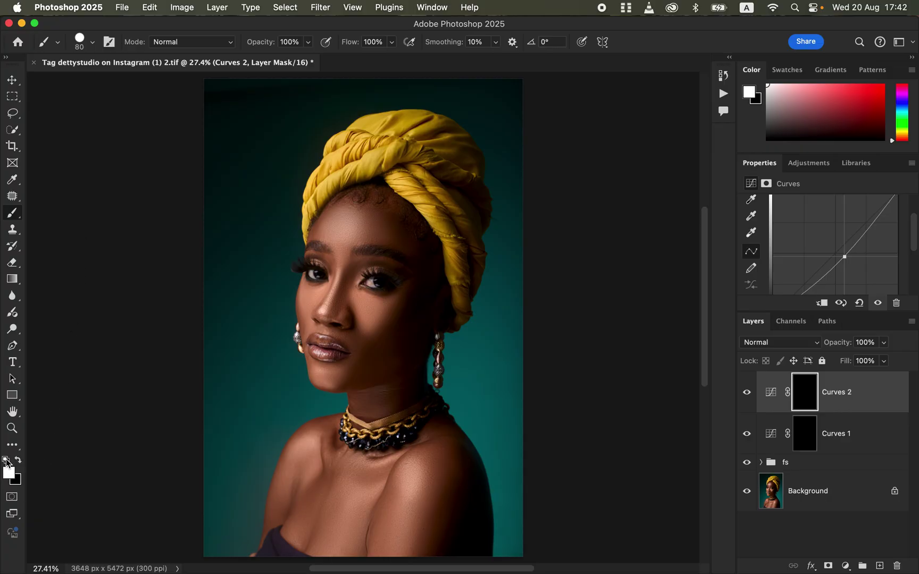
{"action": "left_click", "coordinate": [92, 42]}
{"action": "left_click", "coordinate": [80, 204]}
{"action": "left_click", "coordinate": [197, 33]}
- Rename the brightening Curves 1 layer as dodge
{"action": "left_click", "coordinate": [807, 440]}
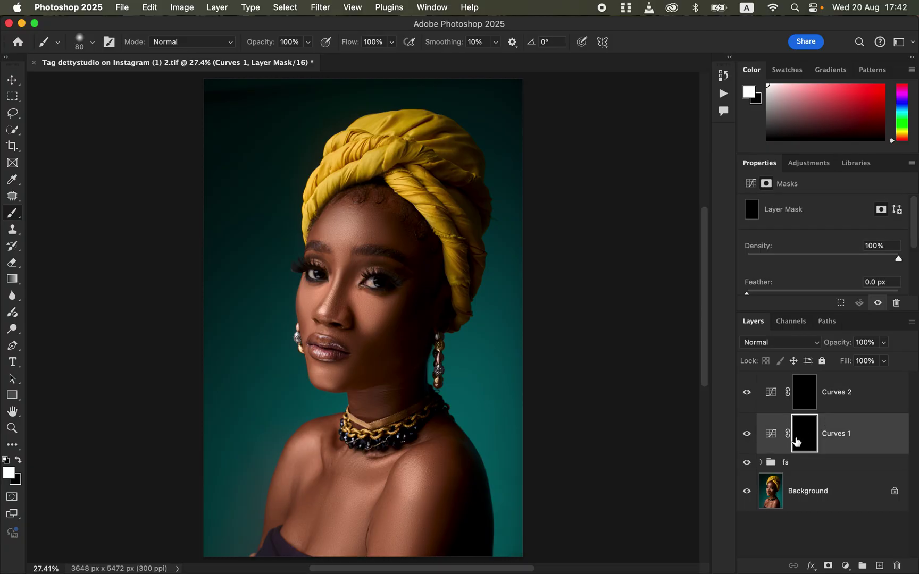
{"action": "left_click", "coordinate": [837, 436]}
{"action": "double_click", "coordinate": [837, 435]}
{"action": "type", "text": "do"}
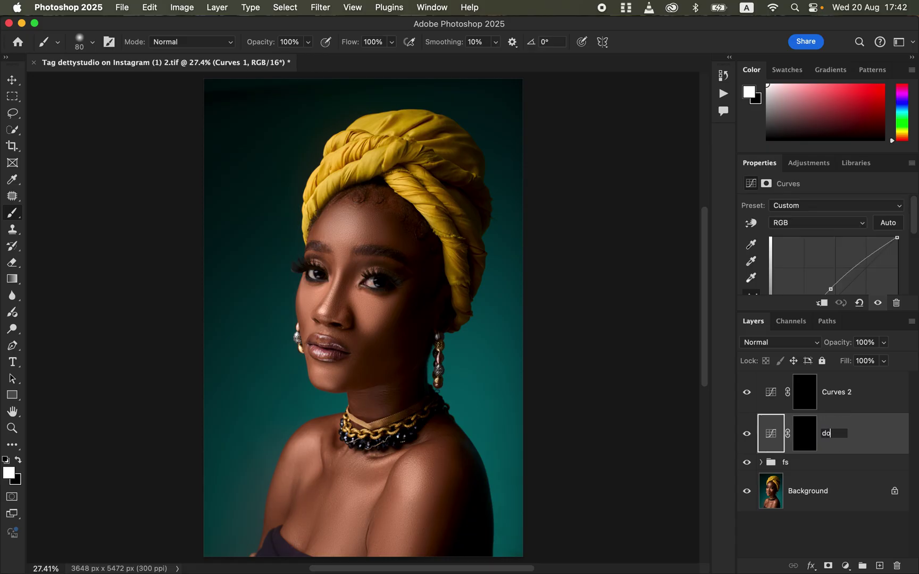
{"action": "type", "text": "dge"}
{"action": "key", "text": "Return"}
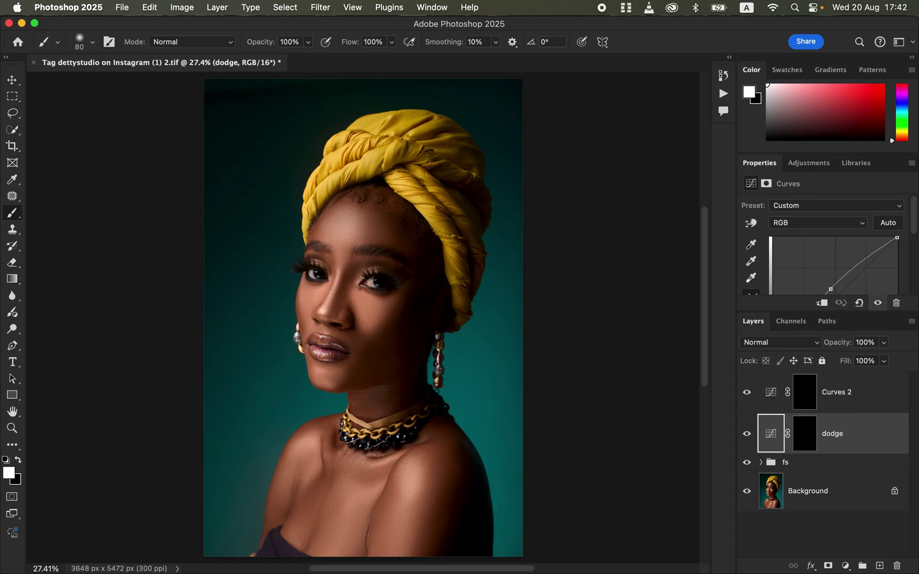
- Rename the darkening Curves 2 layer as burn
{"action": "double_click", "coordinate": [838, 394]}
{"action": "type", "text": "burn"}
{"action": "key", "text": "Return"}
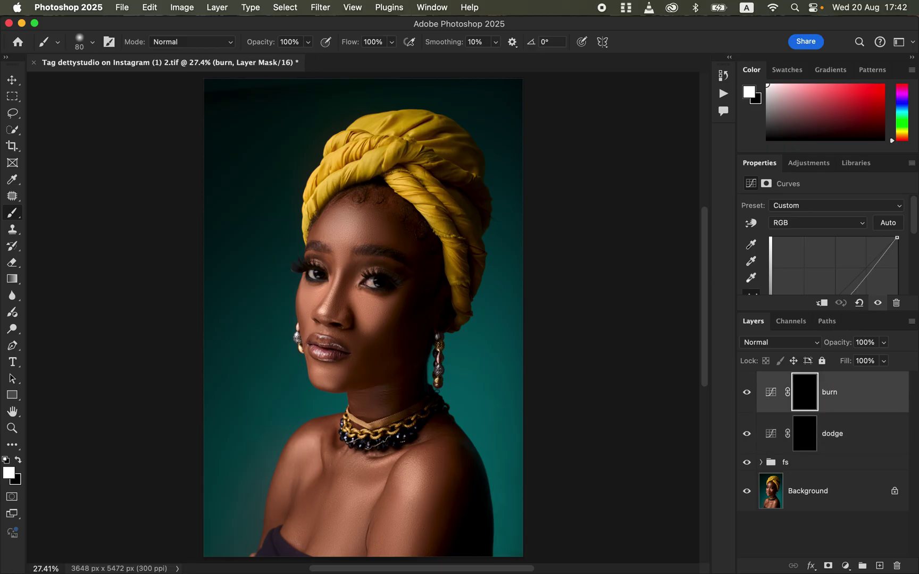
- Paint white strokes on the dodge layer's mask over the highlights of the forehead, cheeks, nose, shoulder and chest, using a 125 px brush for the body
{"action": "left_click", "coordinate": [809, 435]}
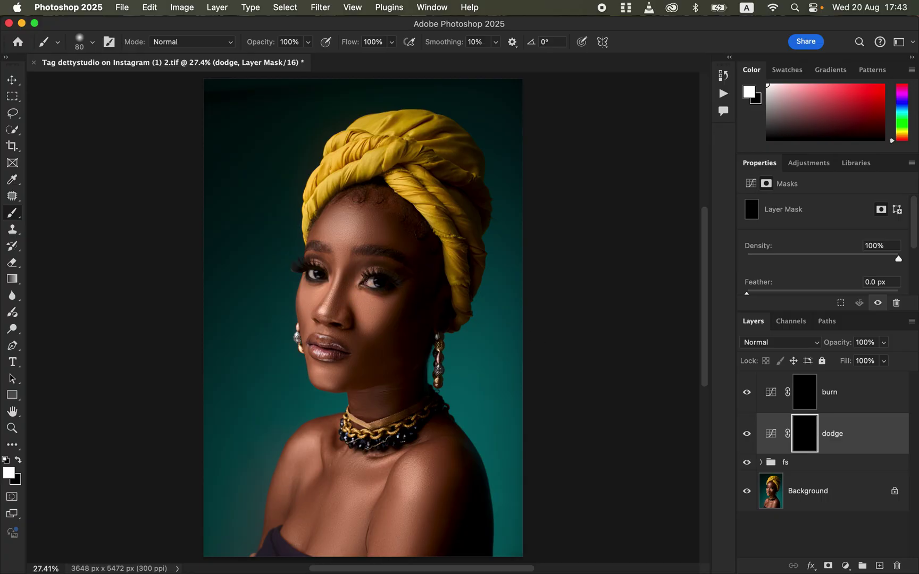
{"action": "left_click_drag", "start_coordinate": [340, 270], "coordinate": [323, 315]}
{"action": "mouse_move", "coordinate": [377, 302]}
{"action": "left_mouse_down"}
{"action": "mouse_move", "coordinate": [371, 331]}
{"action": "mouse_move", "coordinate": [368, 301]}
{"action": "mouse_move", "coordinate": [379, 304]}
{"action": "left_mouse_up"}
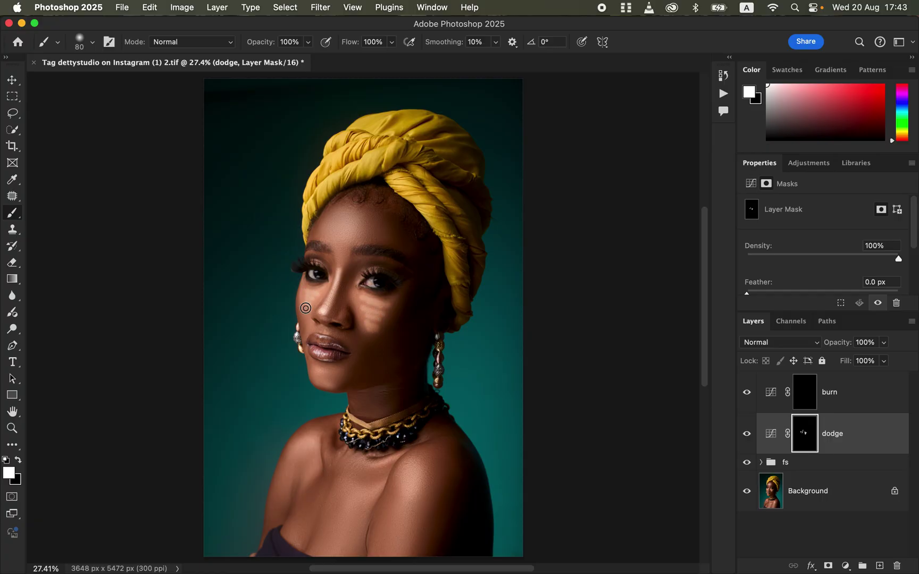
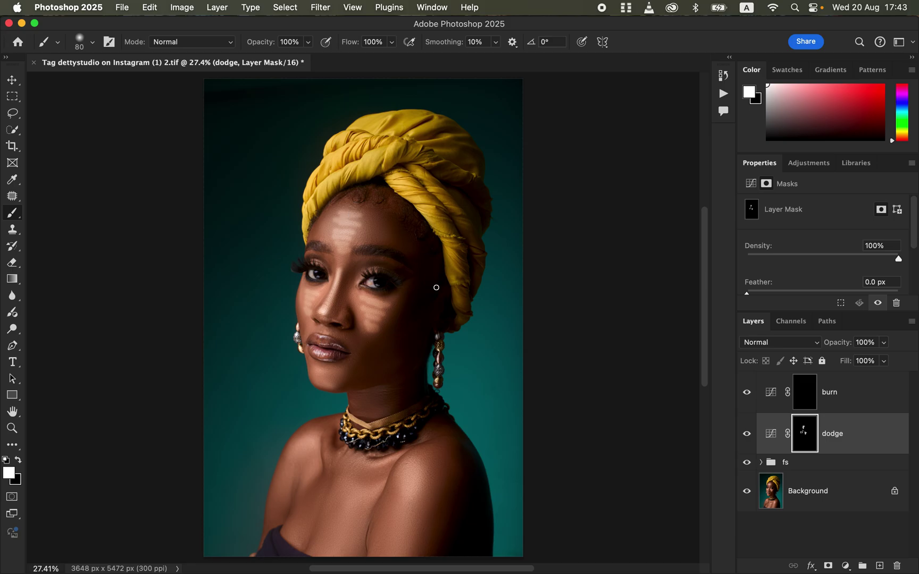
{"action": "mouse_move", "coordinate": [410, 475]}
{"action": "left_mouse_down"}
{"action": "mouse_move", "coordinate": [407, 495]}
{"action": "mouse_move", "coordinate": [418, 480]}
{"action": "mouse_move", "coordinate": [399, 547]}
{"action": "mouse_move", "coordinate": [416, 509]}
{"action": "mouse_move", "coordinate": [392, 536]}
{"action": "left_mouse_up"}
{"action": "mouse_move", "coordinate": [368, 487]}
{"action": "left_mouse_down"}
{"action": "mouse_move", "coordinate": [359, 502]}
{"action": "mouse_move", "coordinate": [354, 495]}
{"action": "left_mouse_up"}
- Paint white strokes on the burn layer's mask over the shaded parts of the forehead and beside the nose bridge
{"action": "left_click", "coordinate": [802, 399]}
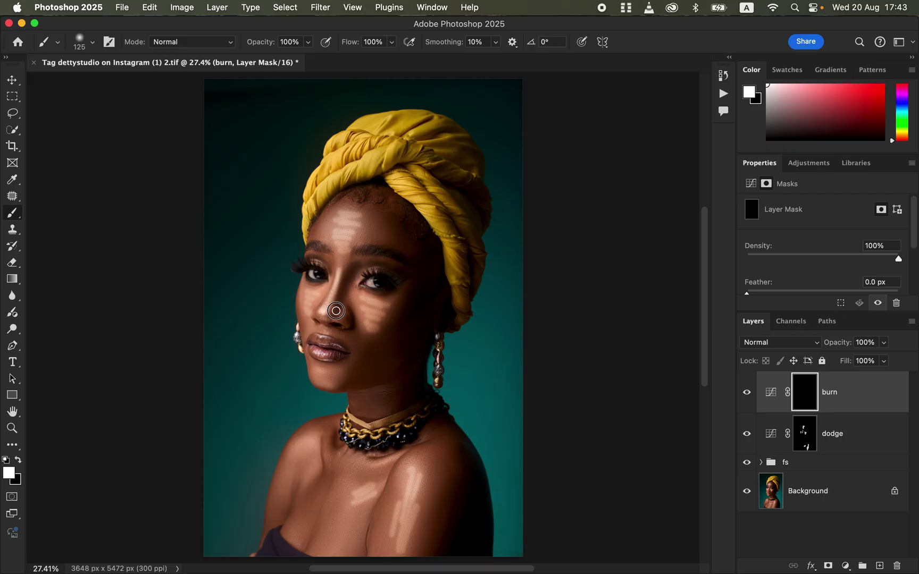
{"action": "mouse_move", "coordinate": [357, 268]}
{"action": "left_mouse_down"}
{"action": "mouse_move", "coordinate": [332, 252]}
{"action": "mouse_move", "coordinate": [323, 223]}
{"action": "mouse_move", "coordinate": [317, 232]}
{"action": "mouse_move", "coordinate": [327, 217]}
{"action": "left_mouse_up"}
{"action": "mouse_move", "coordinate": [391, 225]}
{"action": "left_mouse_down"}
{"action": "mouse_move", "coordinate": [375, 236]}
{"action": "mouse_move", "coordinate": [397, 240]}
{"action": "left_mouse_up"}
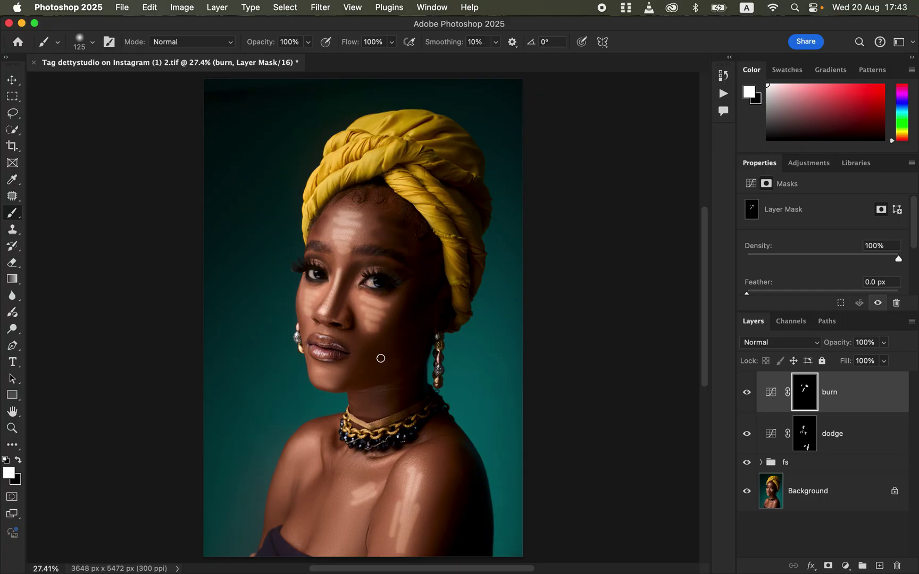
- Feather the dodge mask by 99.3 px and the burn mask by 159.9 px to blend the painted strokes
{"action": "left_click", "coordinate": [804, 433]}
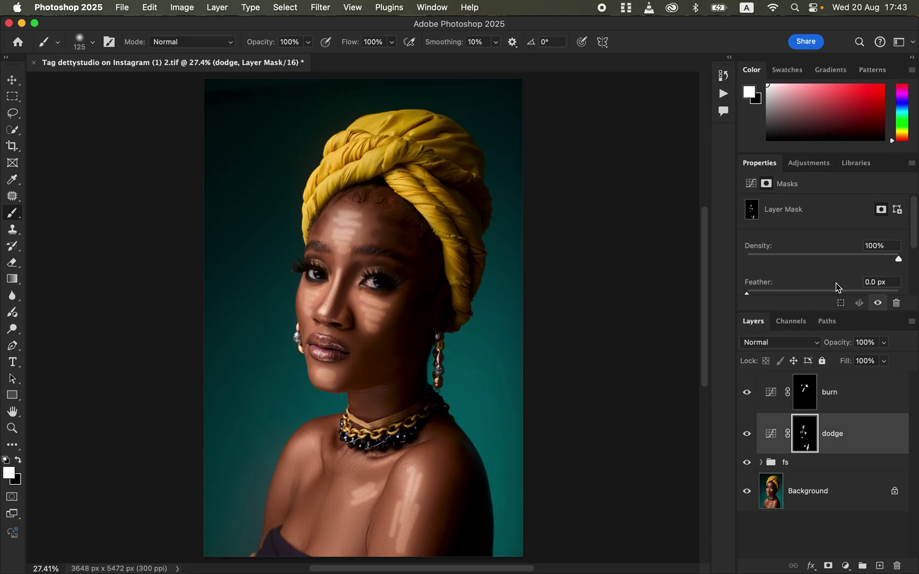
{"action": "left_click_drag", "start_coordinate": [750, 293], "coordinate": [844, 293]}
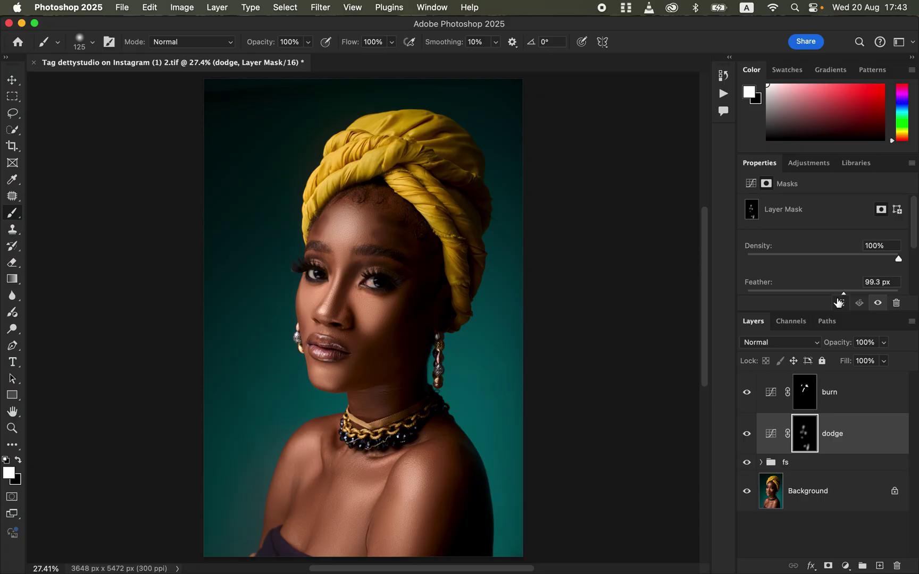
{"action": "left_click", "coordinate": [808, 385]}
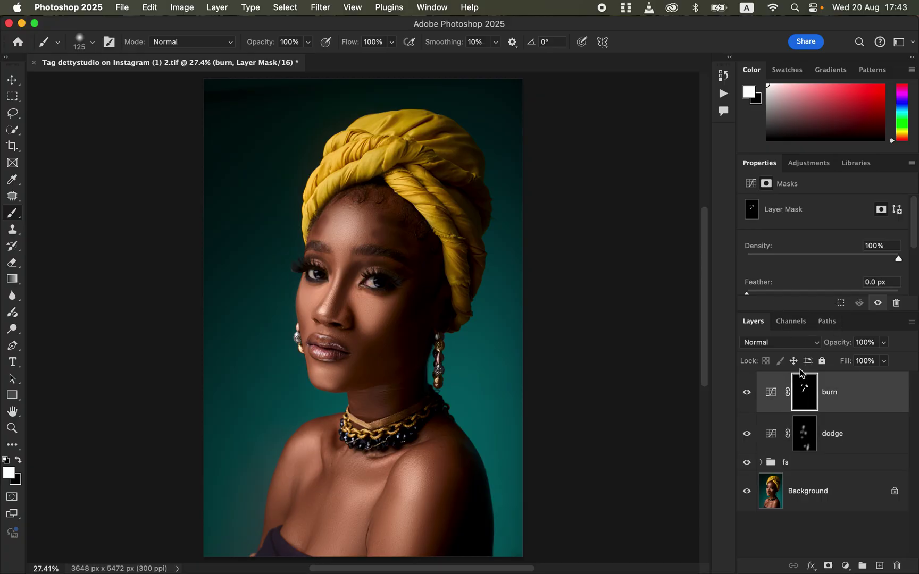
{"action": "left_click_drag", "start_coordinate": [766, 292], "coordinate": [862, 293]}
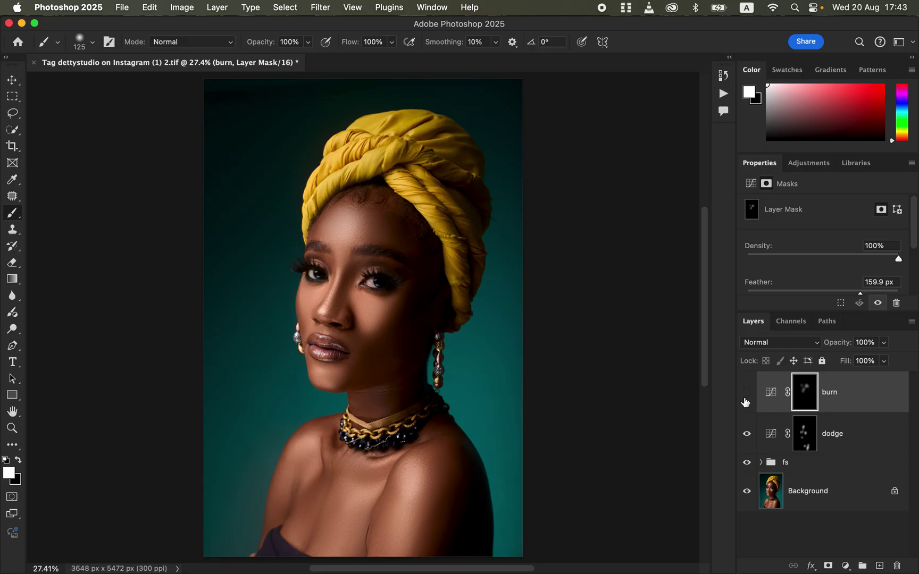
- Compare the image with and without the dodge layer and lower that layer's opacity to 86%
{"action": "left_click", "coordinate": [746, 434]}
{"action": "left_click", "coordinate": [746, 434]}
{"action": "left_click", "coordinate": [872, 435]}
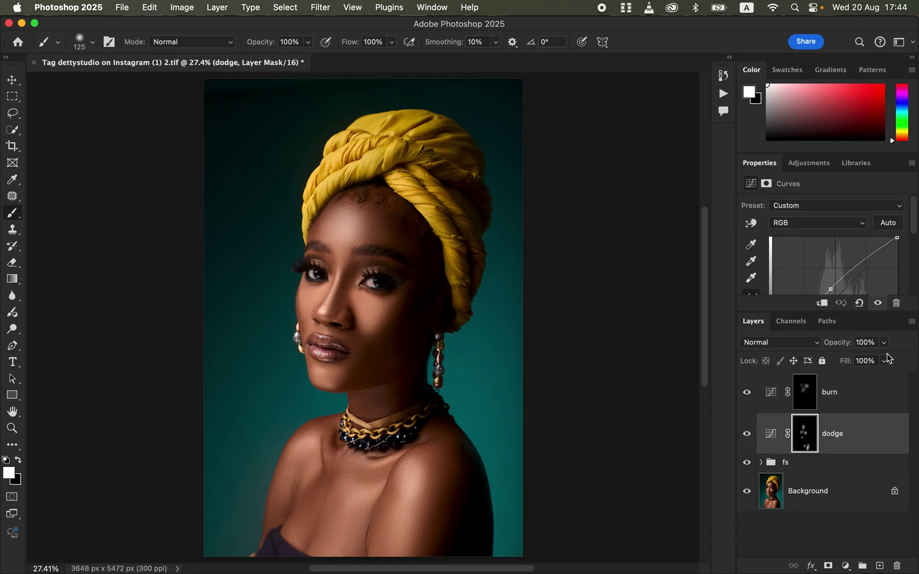
{"action": "left_click_drag", "start_coordinate": [885, 348], "coordinate": [875, 358]}
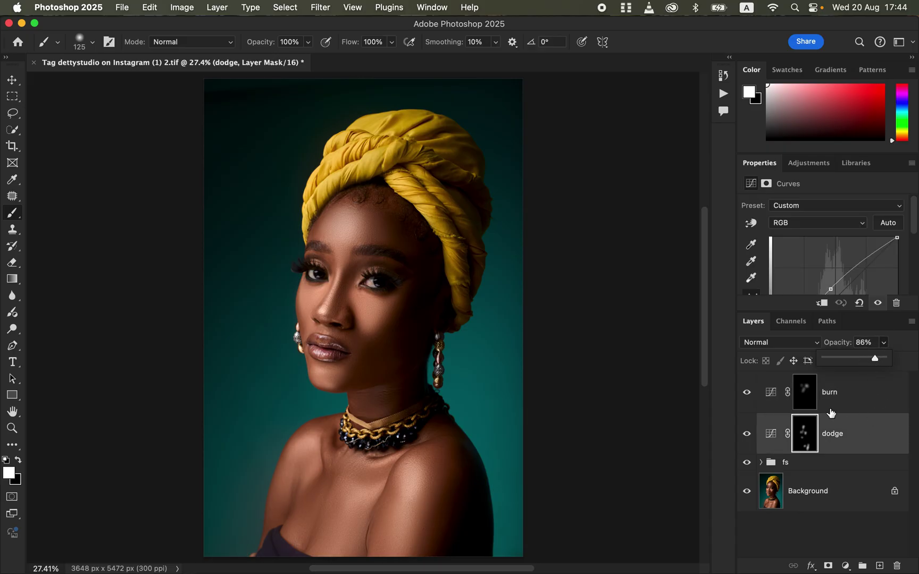
- Group the dodge and burn layers, set the group's opacity to 74%, and compare the image with and without it
{"action": "left_click", "coordinate": [861, 408], "text": "shift"}
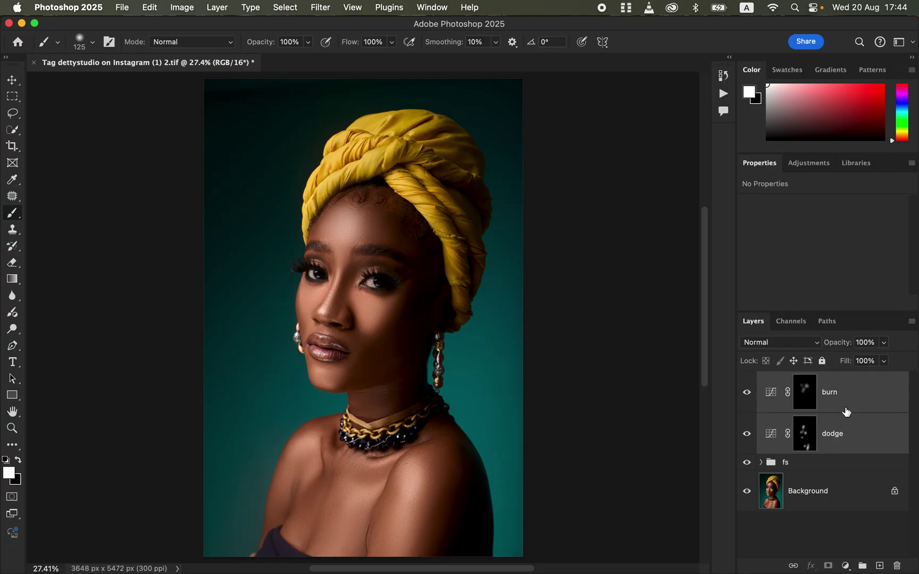
{"action": "key", "text": "super+g"}
{"action": "left_click", "coordinate": [745, 381]}
{"action": "left_click", "coordinate": [746, 380]}
{"action": "left_click", "coordinate": [884, 343]}
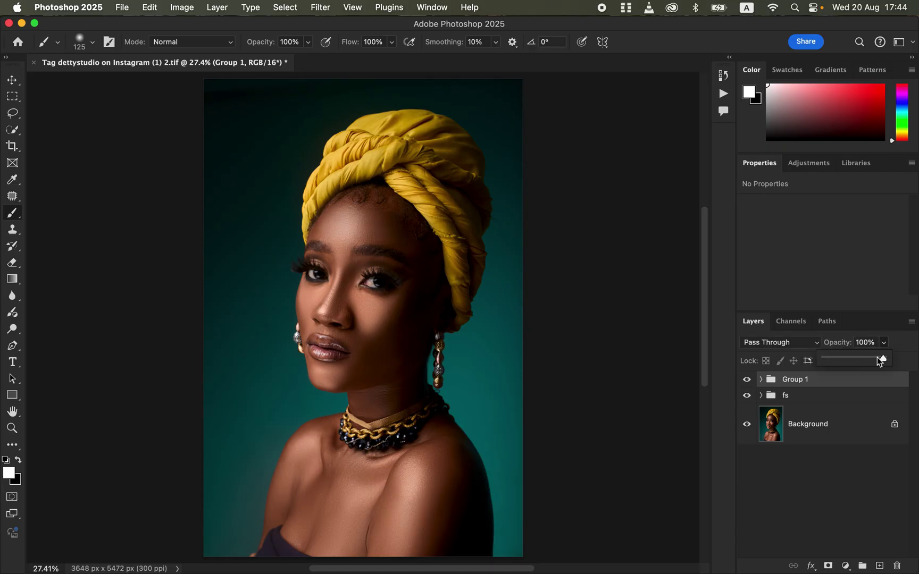
{"action": "left_click_drag", "start_coordinate": [871, 360], "coordinate": [868, 358]}
{"action": "left_click", "coordinate": [746, 380]}
{"action": "left_click", "coordinate": [746, 380]}
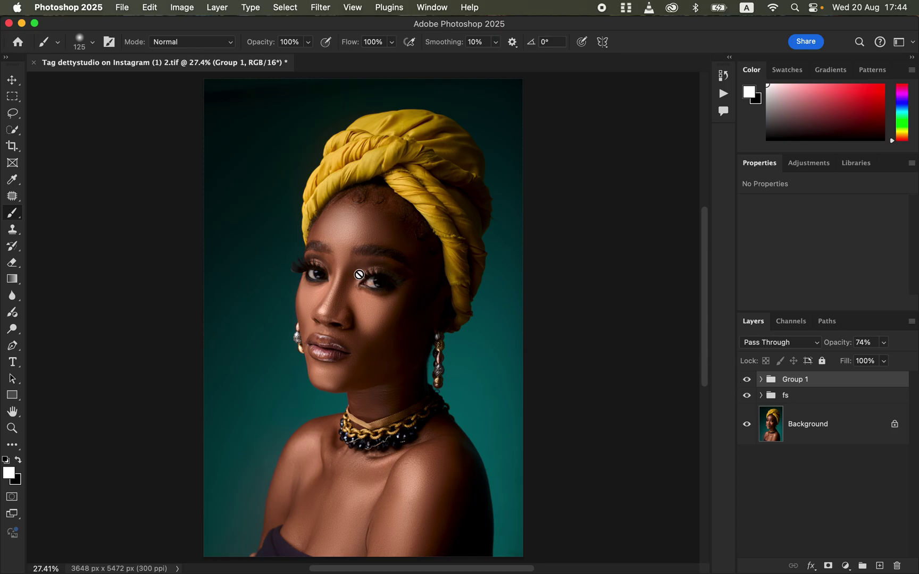
- Set up an Export As of the portrait as JPG with quality 7 and Bicubic Sharper resampling, and review the color space options
{"action": "left_click", "coordinate": [121, 8]}
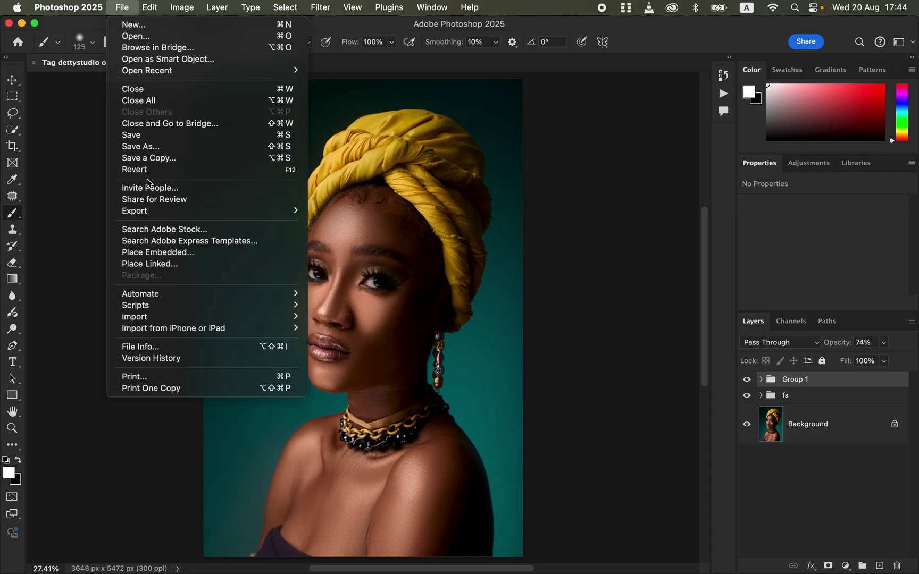
{"action": "mouse_move", "coordinate": [157, 209]}
{"action": "left_click", "coordinate": [404, 229]}
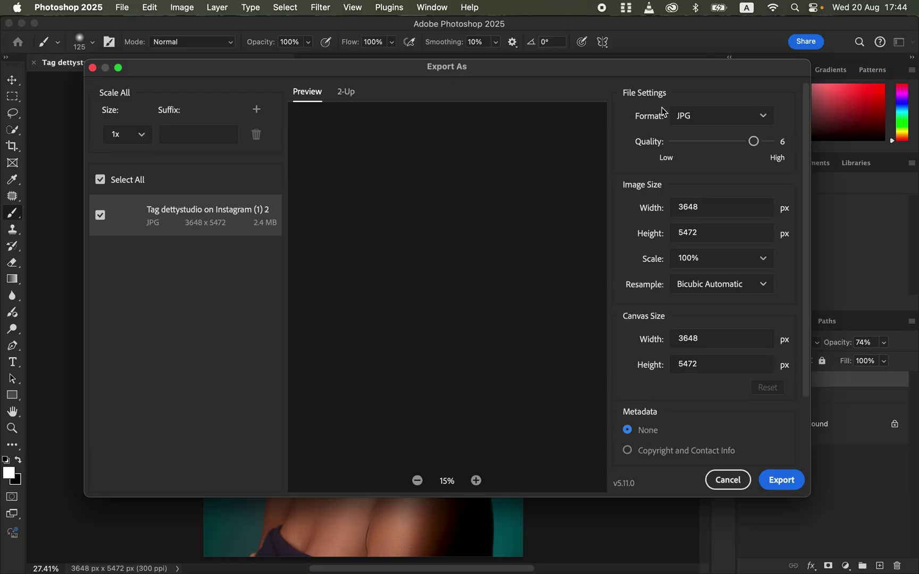
{"action": "left_click", "coordinate": [769, 141]}
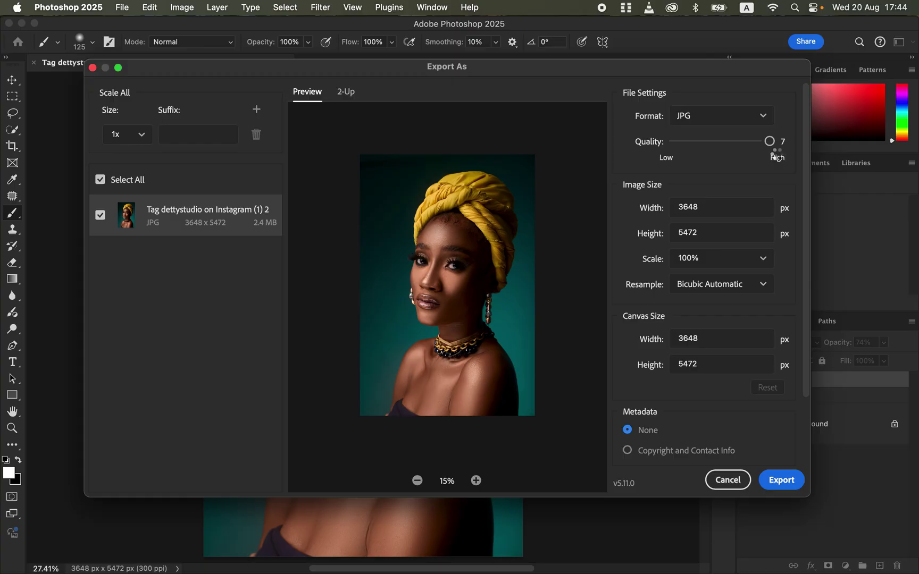
{"action": "left_click", "coordinate": [737, 287]}
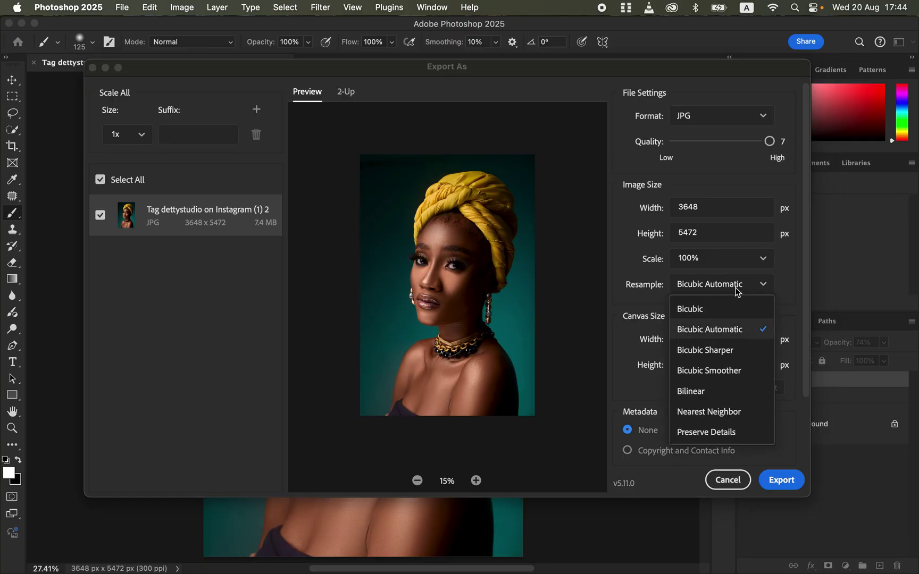
{"action": "left_click", "coordinate": [740, 351]}
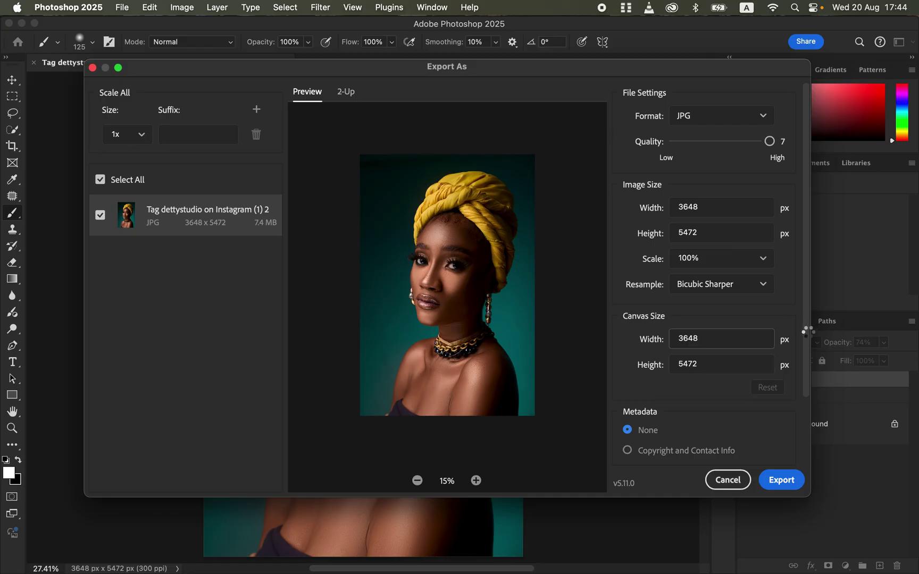
{"action": "scroll", "coordinate": [806, 361], "scroll_direction": "down", "scroll_amount": 2}
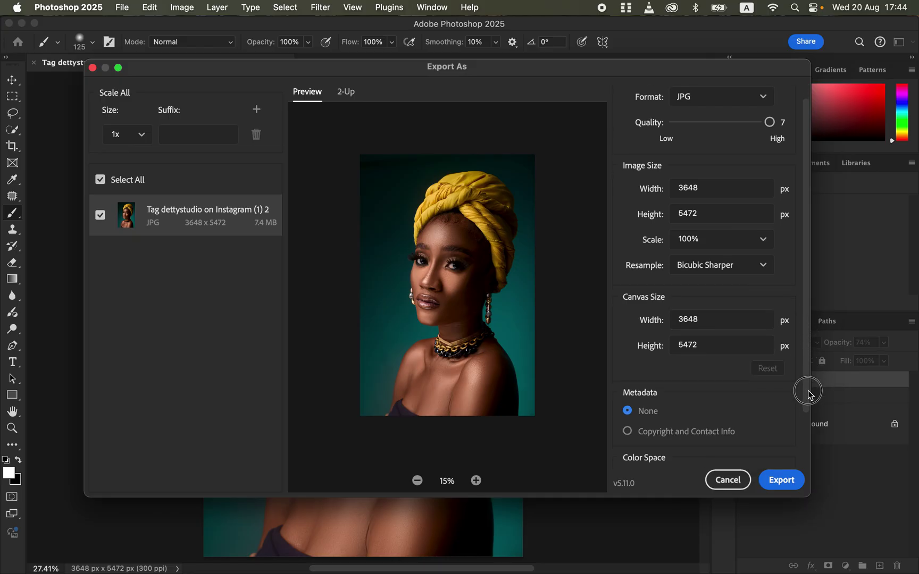
{"action": "left_click_drag", "start_coordinate": [807, 392], "coordinate": [673, 442]}
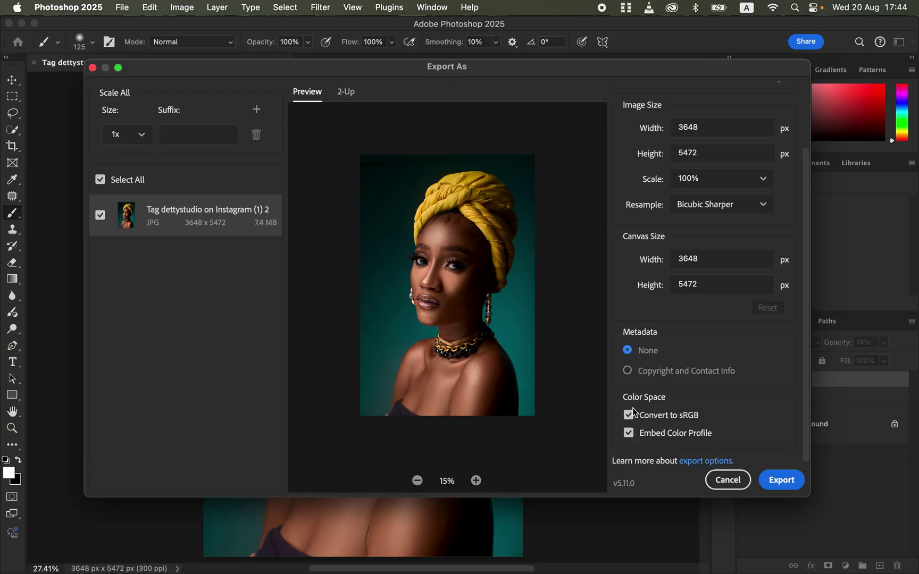
- Export the JPG to the Desktop under the file name "Tag dettystudio on Instagram (1) 2v"
{"action": "left_click", "coordinate": [780, 488]}
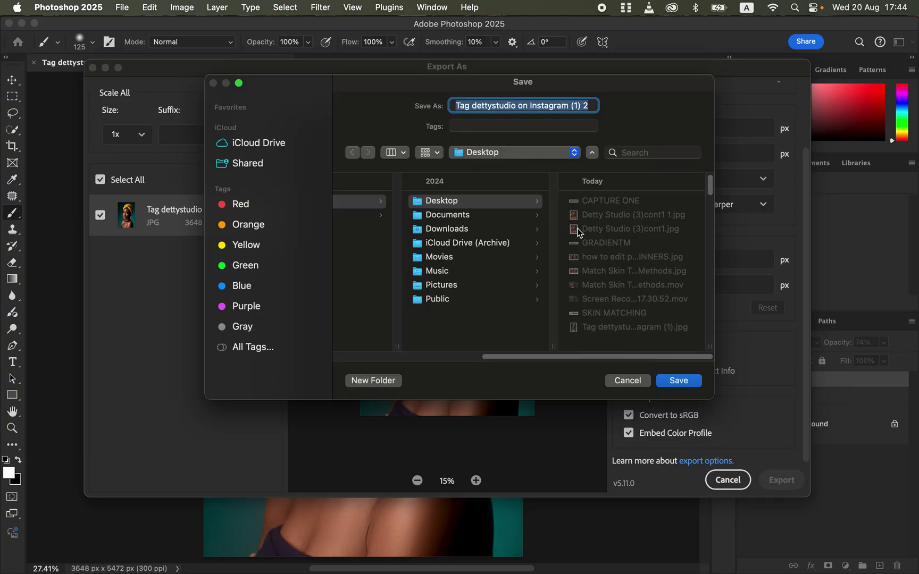
{"action": "left_click", "coordinate": [593, 107]}
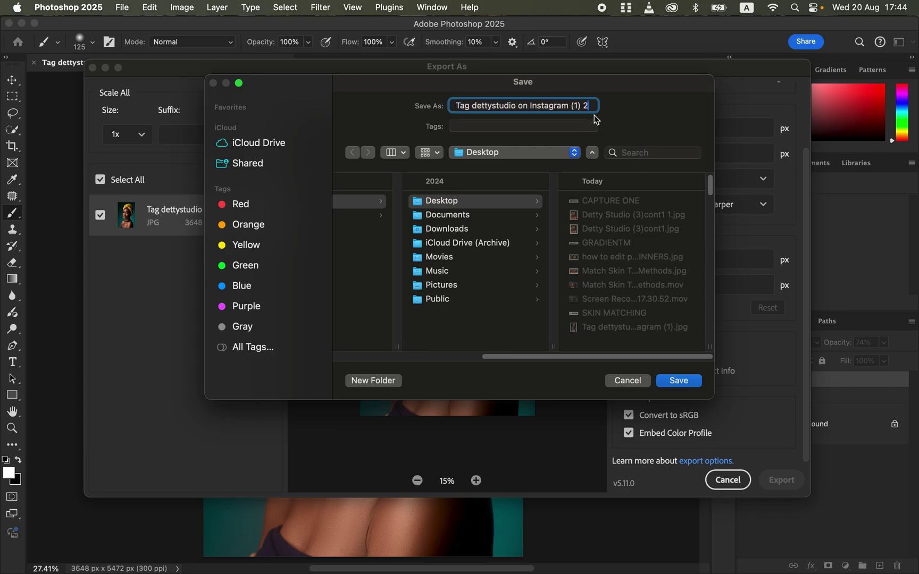
{"action": "type", "text": "2"}
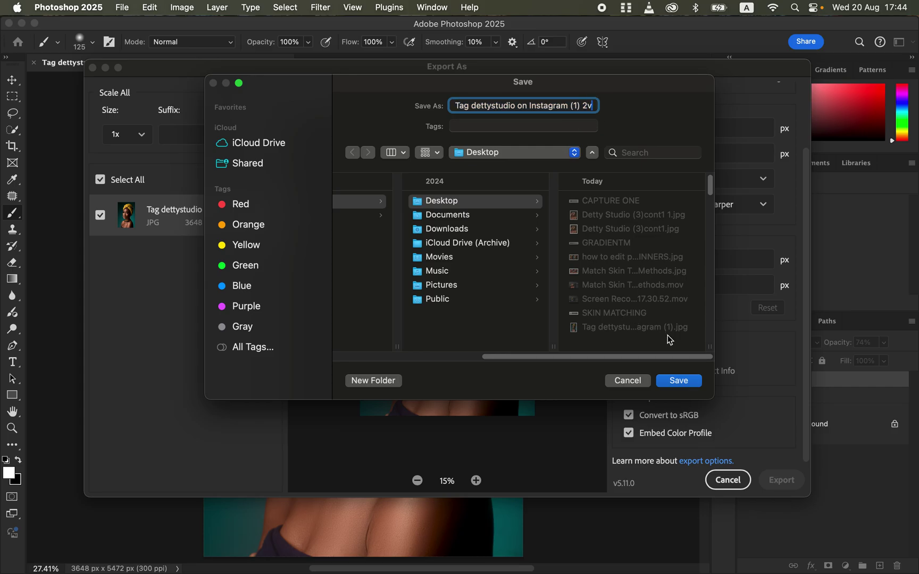
{"action": "left_click", "coordinate": [679, 381]}
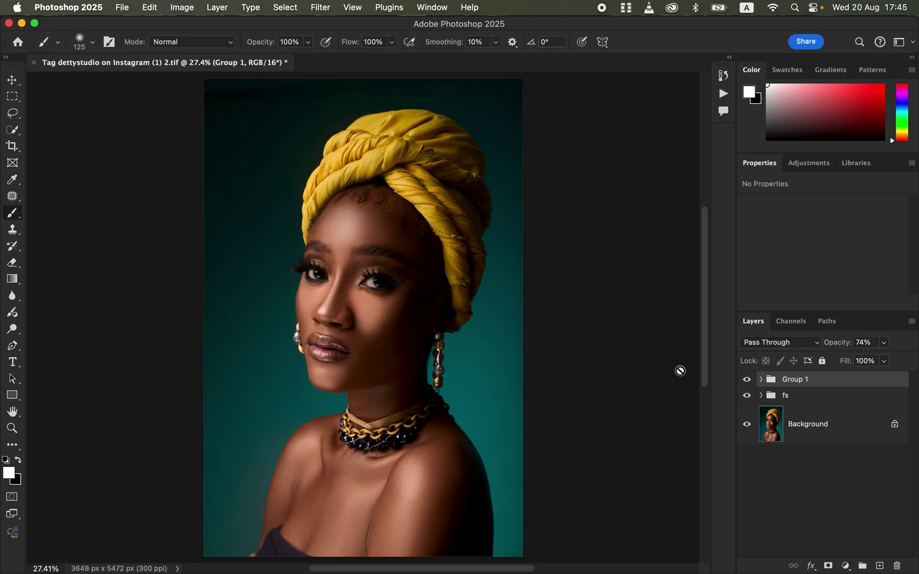
- Compare the original Background alone with the fully retouched portrait
{"action": "left_click", "coordinate": [747, 424], "text": "alt"}
{"action": "left_click", "coordinate": [746, 424], "text": "alt"}
{"action": "left_click", "coordinate": [746, 424], "text": "alt"}
{"action": "left_click", "coordinate": [746, 428], "text": "alt"}
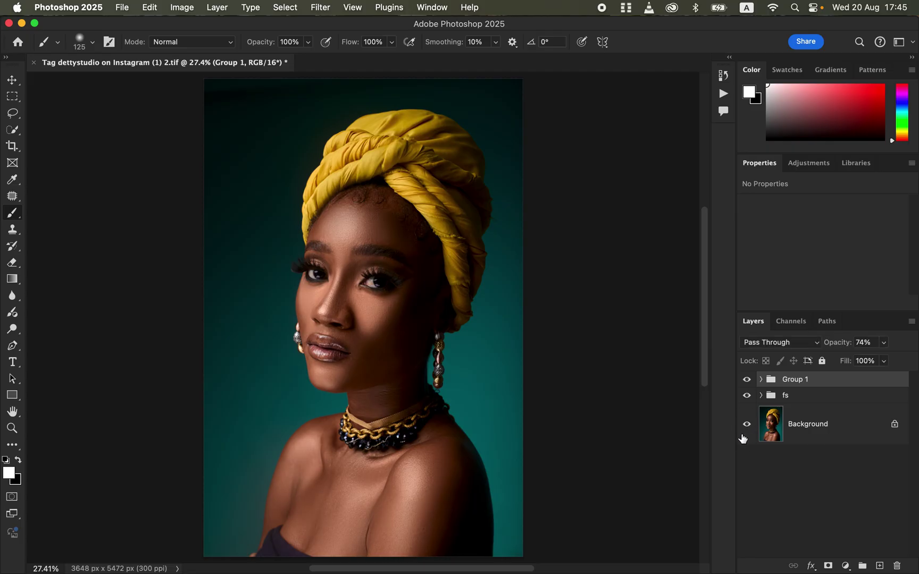